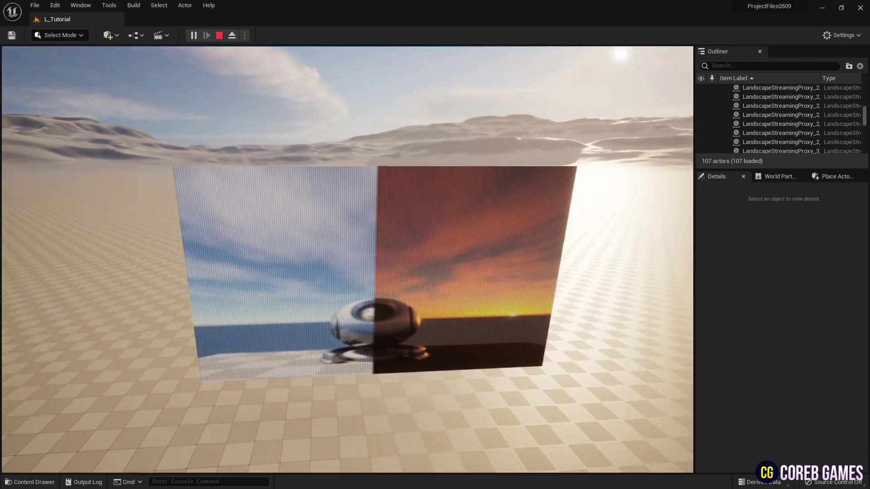
pyautogui.press('w')
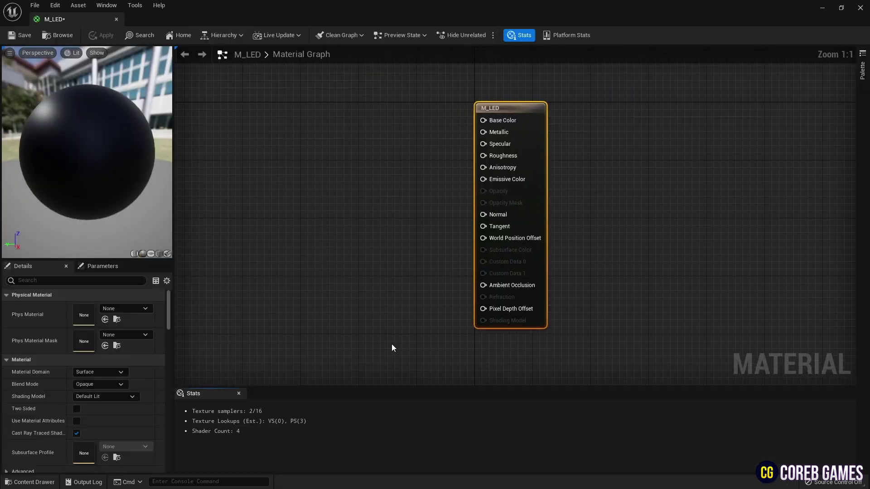
# Add a Texture Sample node well to the left of the M_LED output node and assign it the TimeOfDay texture
pyautogui.moveTo(372, 249); pyautogui.dragTo(596, 272, button='right')
pyautogui.click(407, 158)
pyautogui.moveTo(407, 157); pyautogui.dragTo(412, 167, button='right')
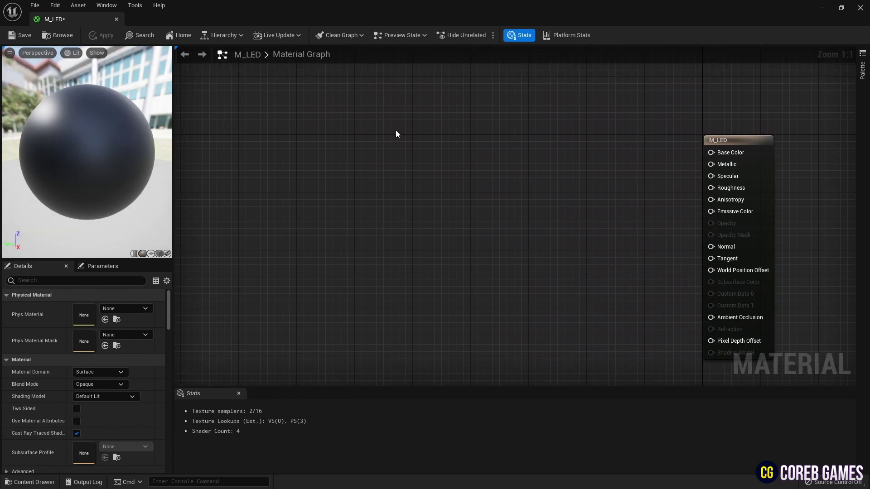
pyautogui.click(405, 123)
pyautogui.click(125, 382)
pyautogui.write('time')
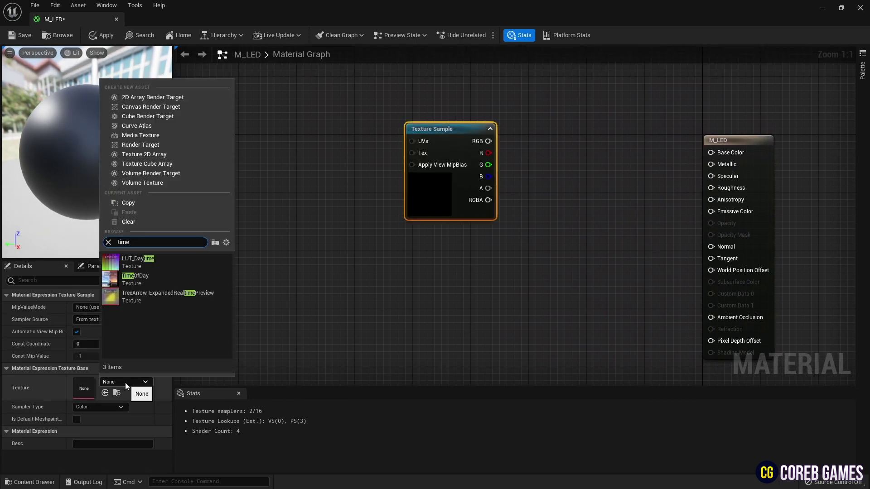
pyautogui.click(169, 275)
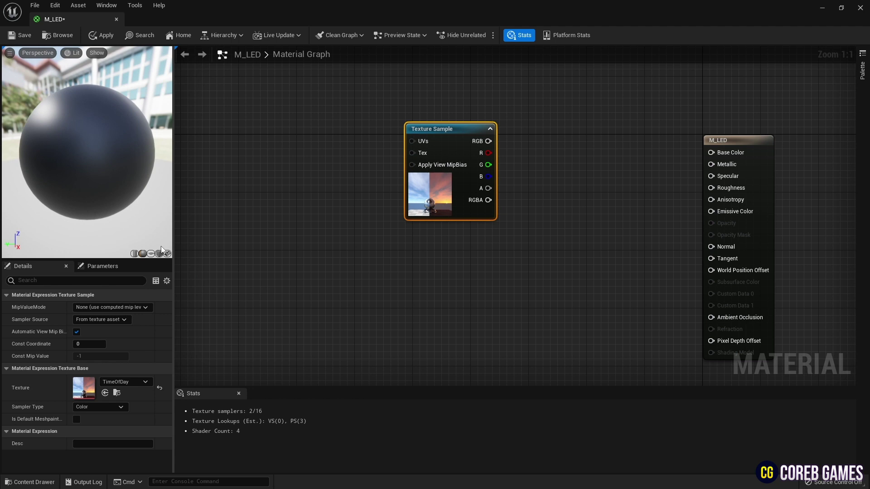
# Show the material preview on a plane and connect the Texture Sample's RGB output to Base Color
pyautogui.click(151, 254)
pyautogui.moveTo(488, 141); pyautogui.dragTo(715, 155)
pyautogui.moveTo(464, 128); pyautogui.dragTo(464, 140)
# Convert the Texture Sample to a parameter named Background and align it with the Base Color input
pyautogui.rightClick(465, 140)
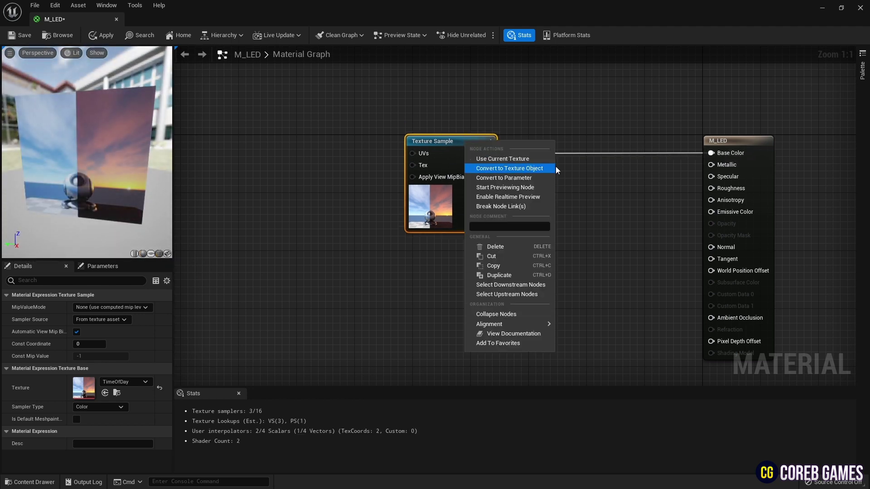
pyautogui.click(539, 177)
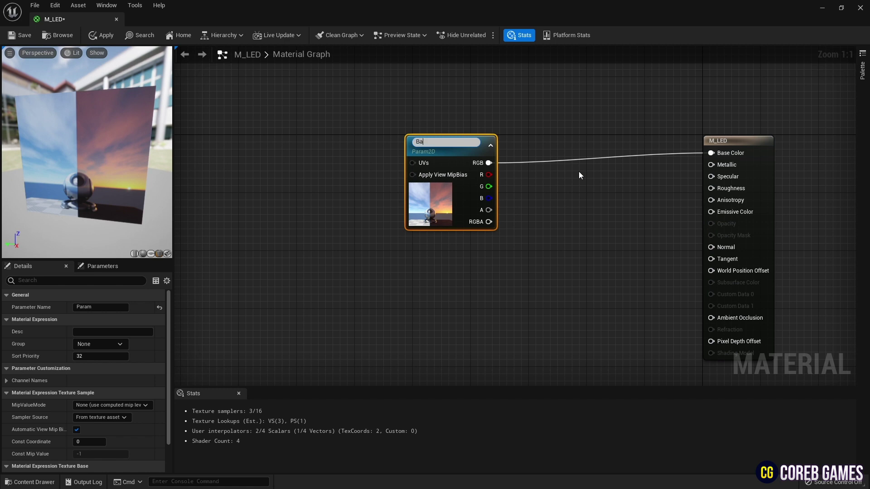
pyautogui.write('Background')
pyautogui.press('Return')
pyautogui.moveTo(445, 149); pyautogui.dragTo(452, 143)
pyautogui.click(563, 96)
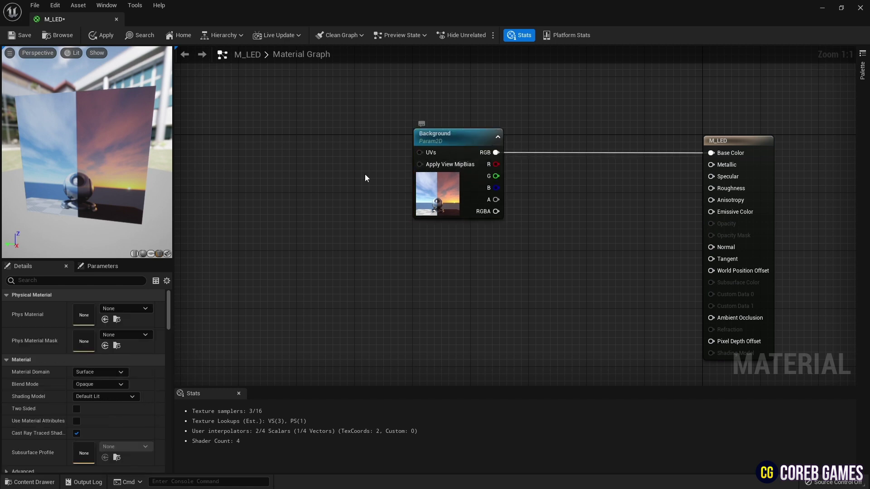
# Add a GeneratedBand node below and to the left of the Background node
pyautogui.moveTo(365, 177); pyautogui.dragTo(414, 161, button='right')
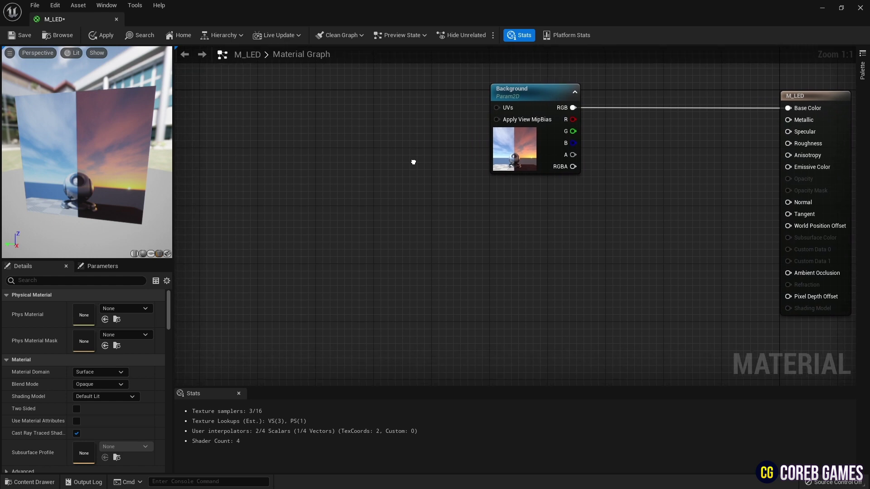
pyautogui.rightClick(375, 203)
pyautogui.write('gr')
pyautogui.press('BackSpace')
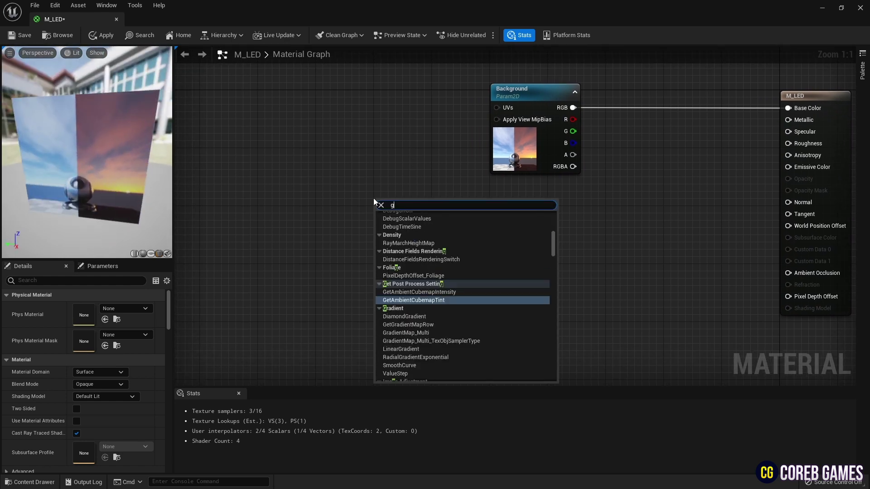
pyautogui.write('ener')
pyautogui.press('Down')
pyautogui.press('Return')
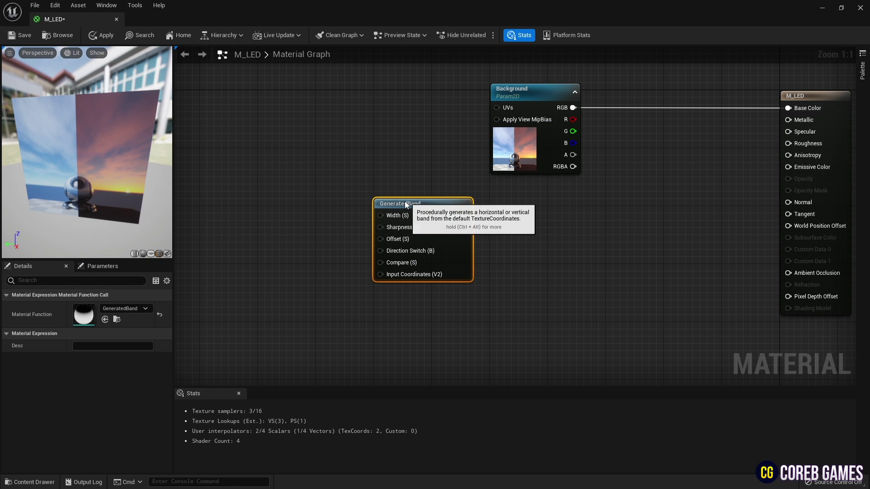
# Start previewing the GeneratedBand node and place it with free space on its input side
pyautogui.moveTo(405, 203); pyautogui.dragTo(363, 197)
pyautogui.rightClick(369, 196)
pyautogui.click(410, 215)
pyautogui.moveTo(351, 172); pyautogui.dragTo(439, 129, button='right')
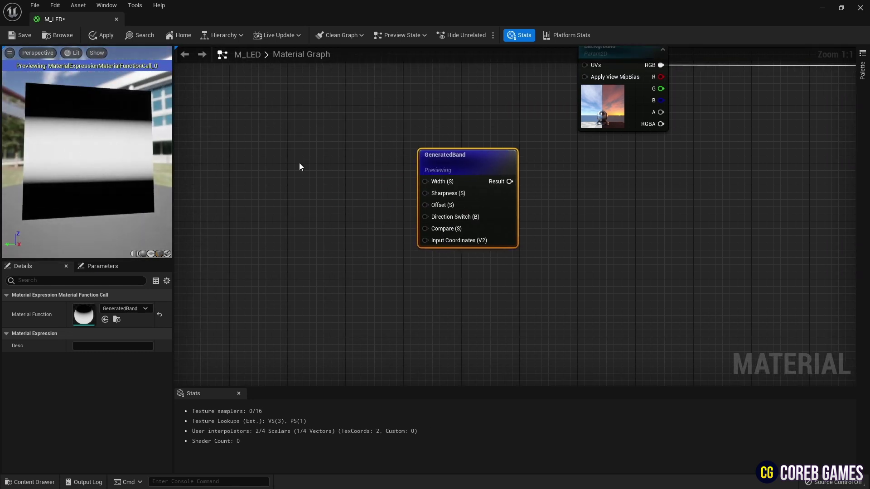
pyautogui.moveTo(297, 130); pyautogui.dragTo(346, 162, button='right')
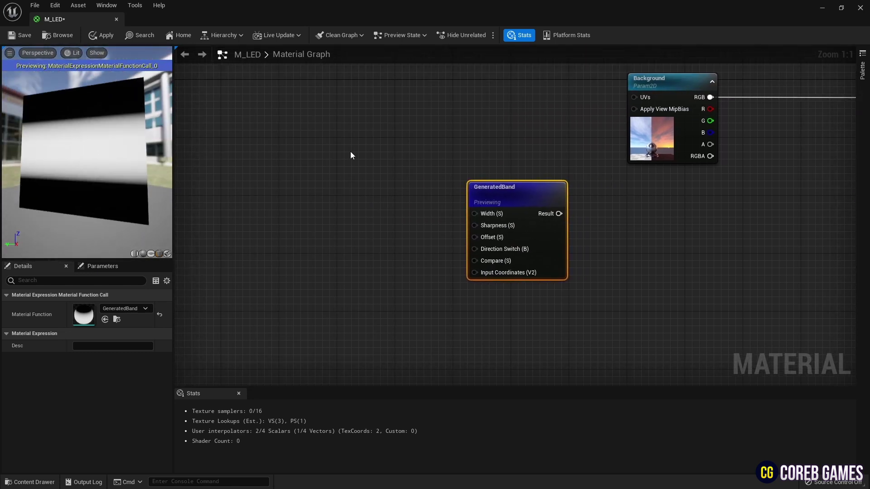
# Feed GeneratedBand's Sharpness with a constant of 1 and its Width with a constant of 0.16, then shift both constants up
pyautogui.click(351, 155)
pyautogui.click(354, 256)
pyautogui.moveTo(347, 206); pyautogui.dragTo(354, 248)
pyautogui.click(346, 170)
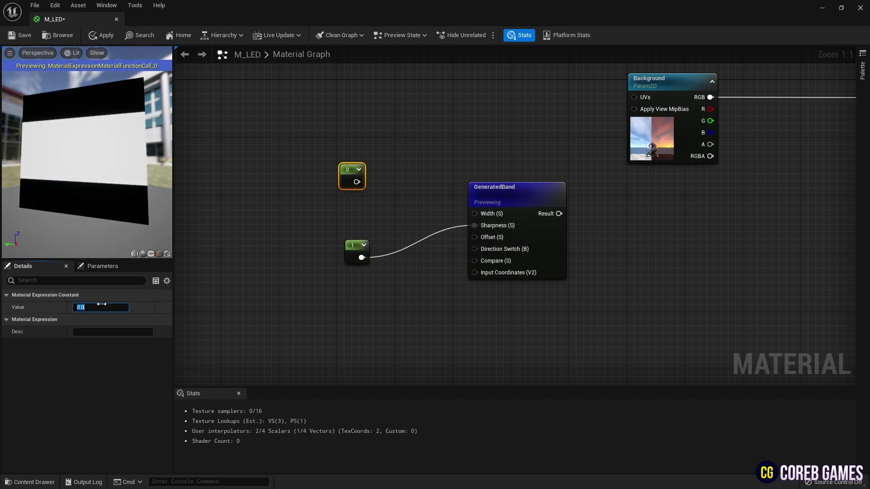
pyautogui.moveTo(363, 182); pyautogui.dragTo(351, 196)
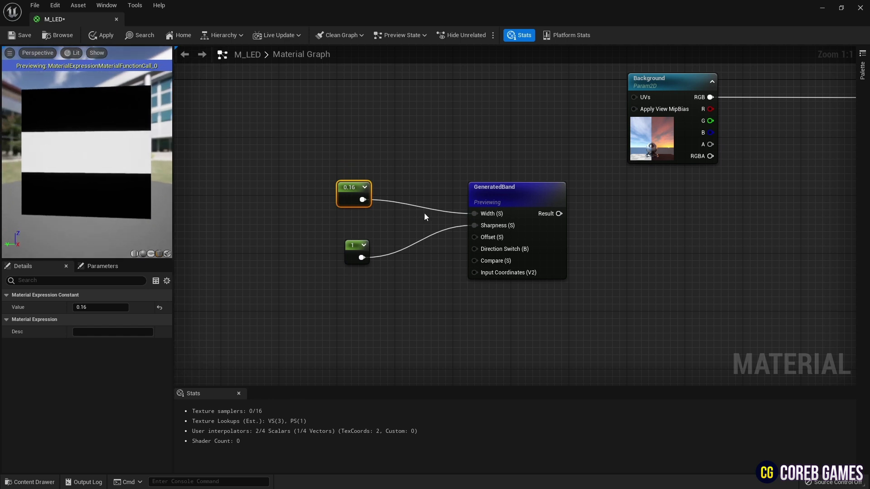
pyautogui.moveTo(398, 185); pyautogui.dragTo(348, 252)
pyautogui.moveTo(350, 191); pyautogui.dragTo(357, 148)
# Add a Static Bool node, connect it to GeneratedBand's Direction Switch and set its value to true
pyautogui.rightClick(311, 237)
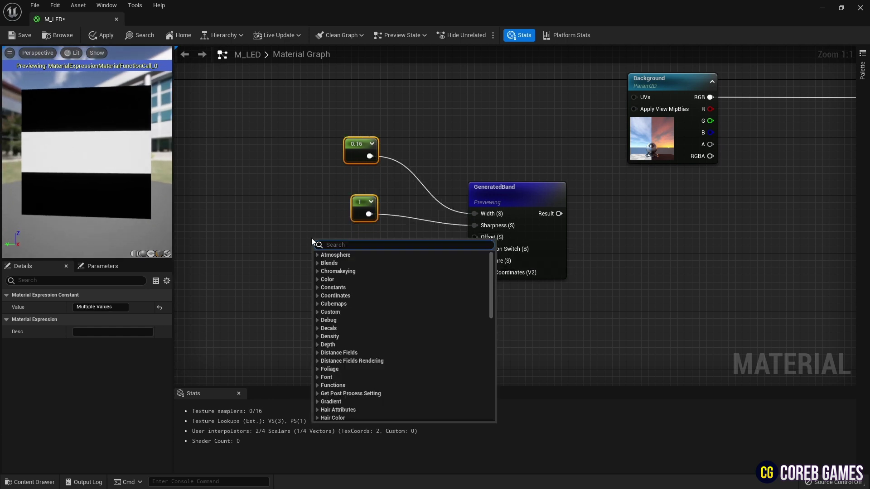
pyautogui.write('bool')
pyautogui.click(341, 262)
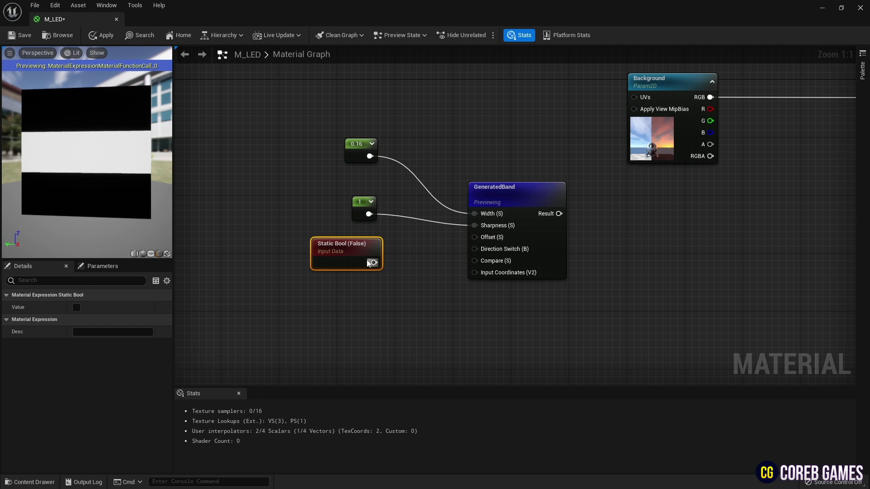
pyautogui.moveTo(368, 264); pyautogui.dragTo(350, 249)
pyautogui.click(77, 307)
pyautogui.moveTo(71, 163)
pyautogui.mouseDown()
pyautogui.moveTo(76, 195)
pyautogui.moveTo(90, 179)
pyautogui.moveTo(76, 166)
pyautogui.mouseUp()
# Add a TexCoord node left of the Static Bool and set both UTiling and VTiling to 10
pyautogui.moveTo(300, 180); pyautogui.dragTo(474, 129, button='right')
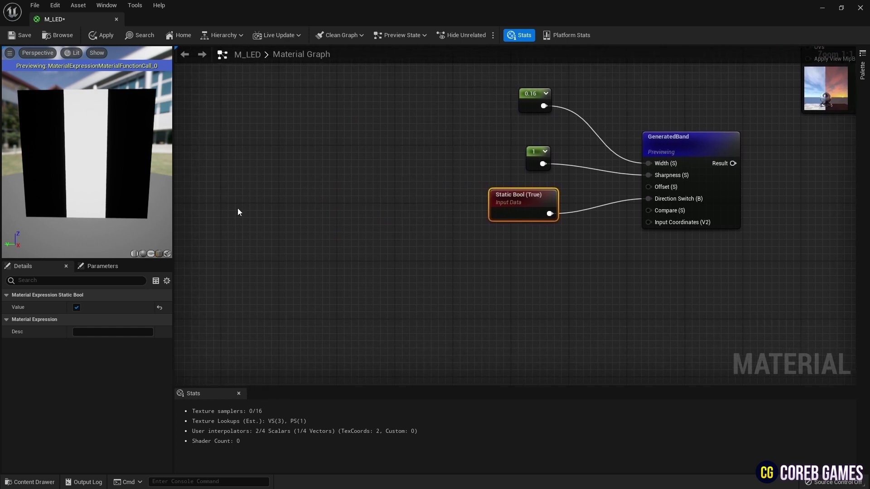
pyautogui.rightClick(229, 206)
pyautogui.write('texc')
pyautogui.press('Return')
pyautogui.moveTo(255, 223); pyautogui.dragTo(261, 221)
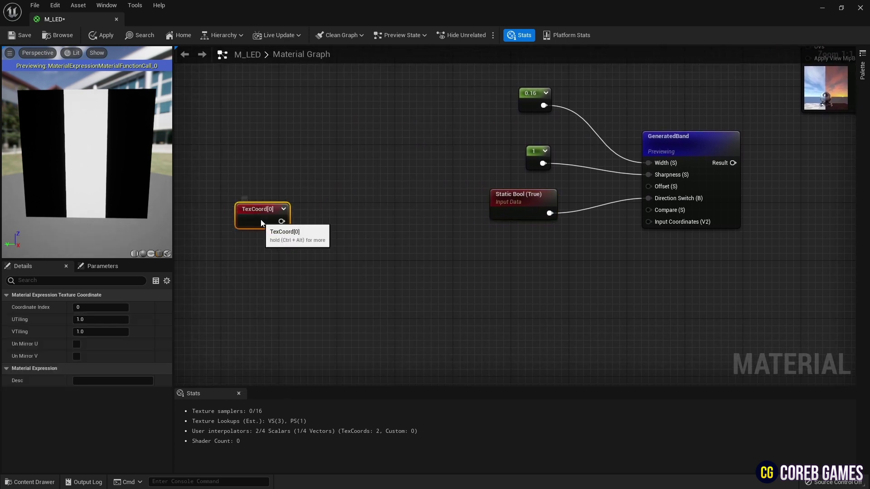
pyautogui.click(103, 319)
pyautogui.write('10')
pyautogui.press('Tab')
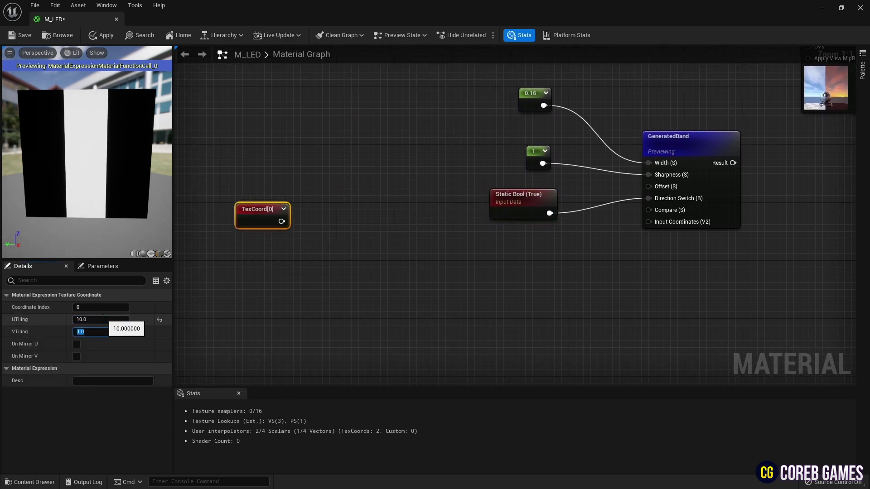
pyautogui.write('10')
pyautogui.press('Return')
# Connect TexCoord to GeneratedBand's Input Coordinates and move the two constants and the Static Bool clear of the wire
pyautogui.moveTo(281, 221); pyautogui.dragTo(652, 227)
pyautogui.moveTo(594, 97); pyautogui.dragTo(504, 204)
pyautogui.moveTo(506, 210); pyautogui.dragTo(499, 181)
pyautogui.moveTo(95, 145)
pyautogui.mouseDown()
pyautogui.moveTo(120, 129)
pyautogui.moveTo(95, 145)
pyautogui.mouseUp()
pyautogui.scroll(4, 95, 145)
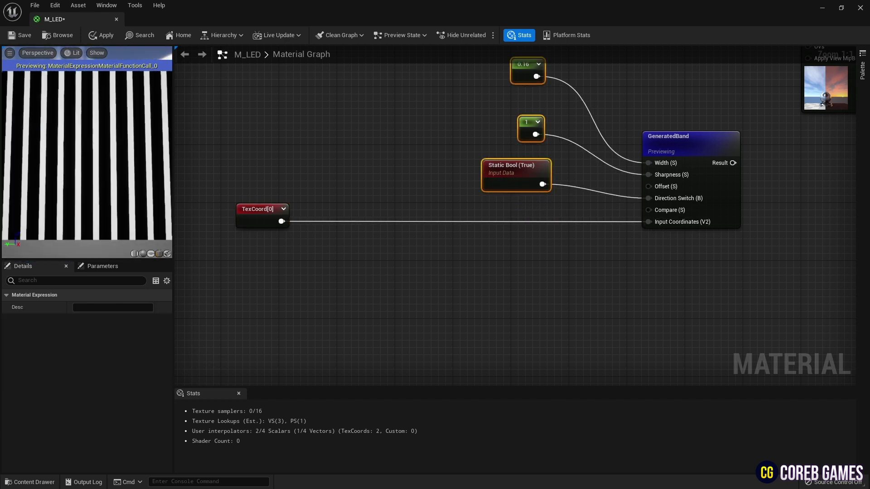
pyautogui.scroll(-3, 95, 145)
pyautogui.moveTo(447, 197); pyautogui.dragTo(453, 153, button='right')
pyautogui.click(377, 247)
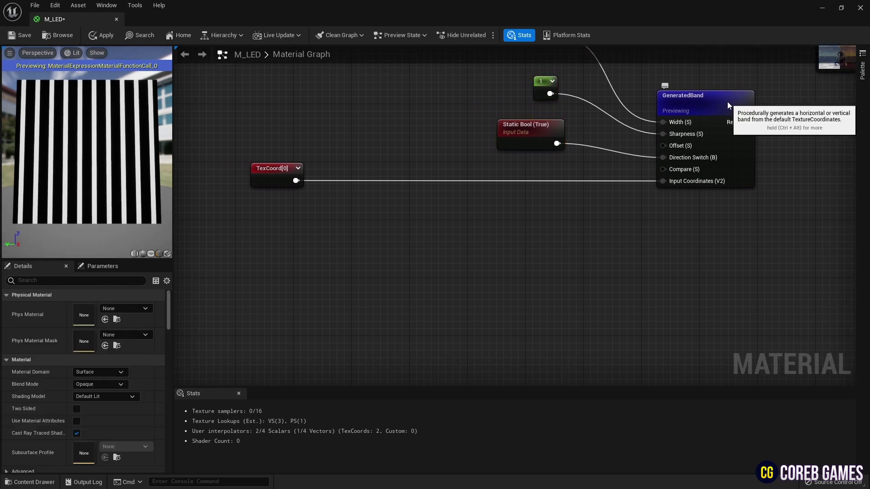
# Copy the GeneratedBand node and paste two duplicates stacked below the original
pyautogui.click(727, 102)
pyautogui.hotkey('ctrl', 'c')
pyautogui.moveTo(661, 266); pyautogui.dragTo(607, 198, button='right')
pyautogui.hotkey('ctrl', 'v')
pyautogui.moveTo(638, 200); pyautogui.dragTo(617, 178)
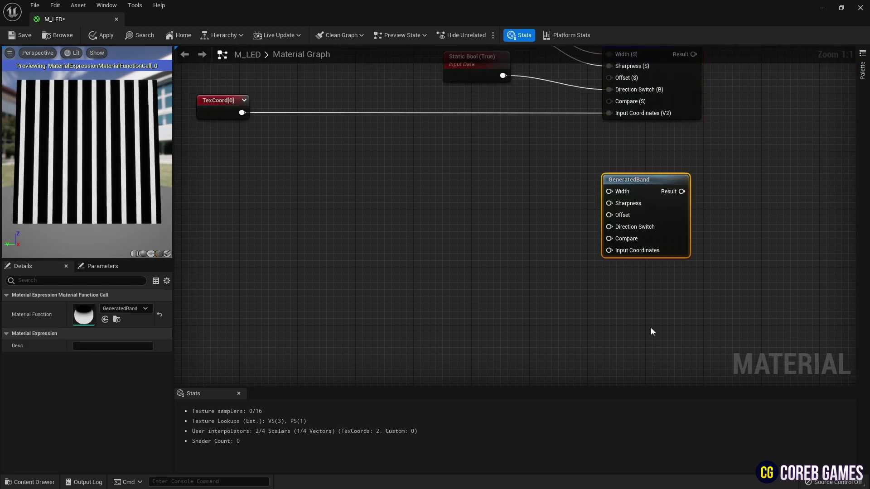
pyautogui.moveTo(650, 327); pyautogui.dragTo(651, 280, button='right')
pyautogui.hotkey('ctrl', 'v')
pyautogui.moveTo(633, 263); pyautogui.dragTo(620, 243)
pyautogui.moveTo(706, 203); pyautogui.dragTo(673, 270, button='right')
pyautogui.scroll(-1, 667, 229)
pyautogui.moveTo(668, 229); pyautogui.dragTo(687, 264, button='right')
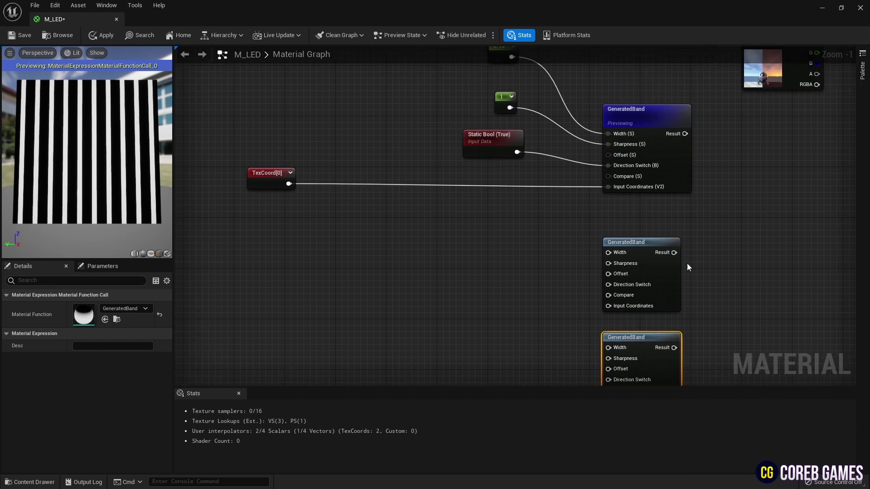
# Move the 0.16 constant, the 1 constant and the Static Bool down together, closer to the GeneratedBand copies
pyautogui.scroll(-1, 688, 266)
pyautogui.moveTo(586, 71); pyautogui.dragTo(504, 154)
pyautogui.moveTo(516, 156); pyautogui.dragTo(494, 220)
pyautogui.click(594, 324)
pyautogui.scroll(1, 596, 328)
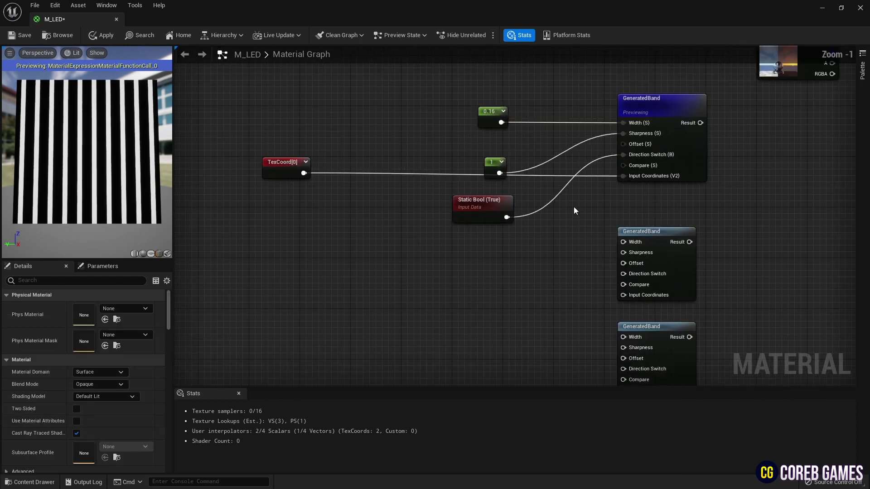
# Connect the 0.16 constant, the 1 constant and the Static Bool to Width, Sharpness and Direction Switch on both GeneratedBand copies
pyautogui.moveTo(499, 122); pyautogui.dragTo(500, 121)
pyautogui.moveTo(613, 235); pyautogui.dragTo(623, 242)
pyautogui.moveTo(500, 173); pyautogui.dragTo(623, 255)
pyautogui.moveTo(593, 254); pyautogui.dragTo(571, 202, button='right')
pyautogui.moveTo(484, 166); pyautogui.dragTo(603, 224)
pyautogui.moveTo(575, 199); pyautogui.dragTo(601, 228, button='right')
pyautogui.moveTo(505, 99); pyautogui.dragTo(629, 315)
pyautogui.moveTo(504, 150); pyautogui.dragTo(628, 326)
pyautogui.moveTo(511, 195); pyautogui.dragTo(627, 348)
# Move TexCoord further left and place two Add nodes, one above the other, between it and the band nodes
pyautogui.moveTo(504, 338); pyautogui.dragTo(576, 334, button='right')
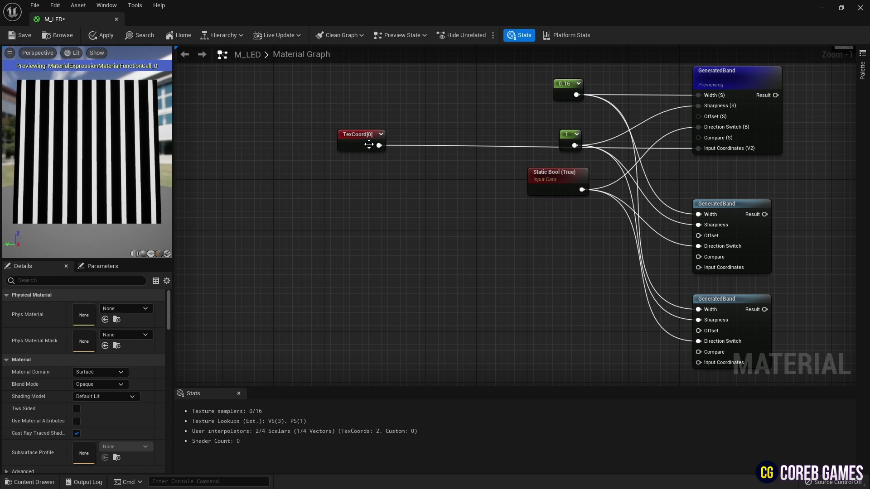
pyautogui.moveTo(368, 144); pyautogui.dragTo(343, 144)
pyautogui.click(407, 178)
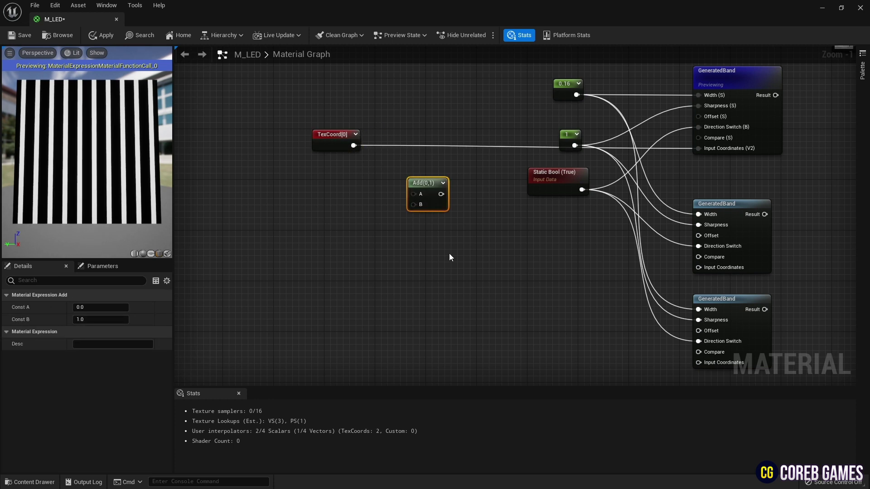
pyautogui.moveTo(417, 264); pyautogui.dragTo(444, 240, button='right')
pyautogui.click(449, 227)
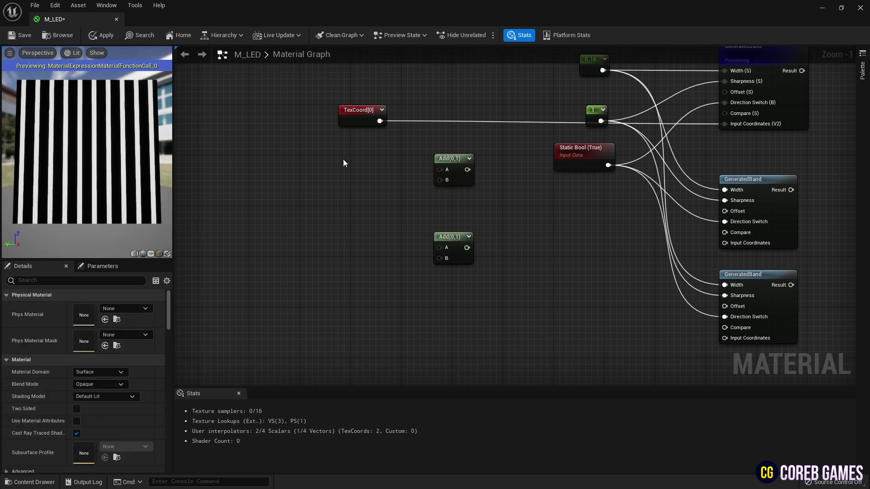
# Add an Append node just left of the upper Add node
pyautogui.rightClick(344, 170)
pyautogui.write('Ap')
pyautogui.press('Return')
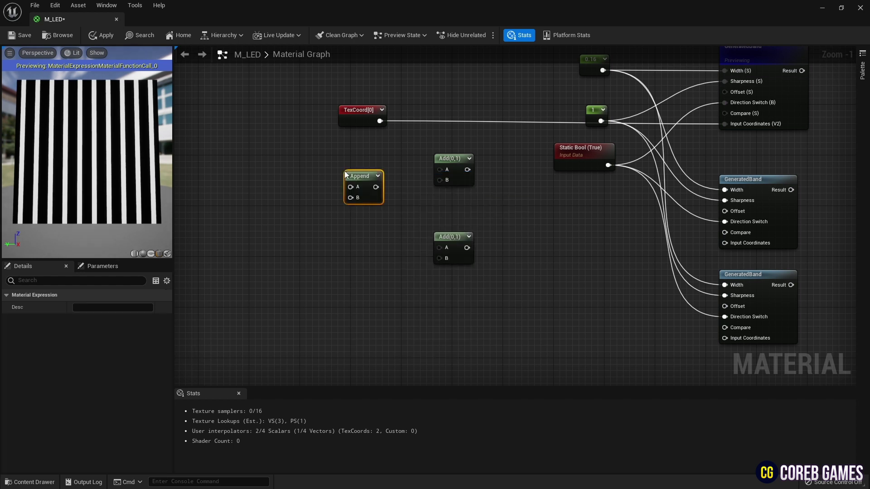
pyautogui.moveTo(348, 174); pyautogui.dragTo(361, 165)
# Create two scalar parameters, one above the other, left of the Append node
pyautogui.click(252, 162)
pyautogui.press('s')
pyautogui.click(247, 160)
pyautogui.moveTo(254, 210); pyautogui.dragTo(300, 199, button='right')
pyautogui.press('s')
pyautogui.click(299, 199)
# Rename the upper scalar parameter to Band 2 X
pyautogui.click(308, 157)
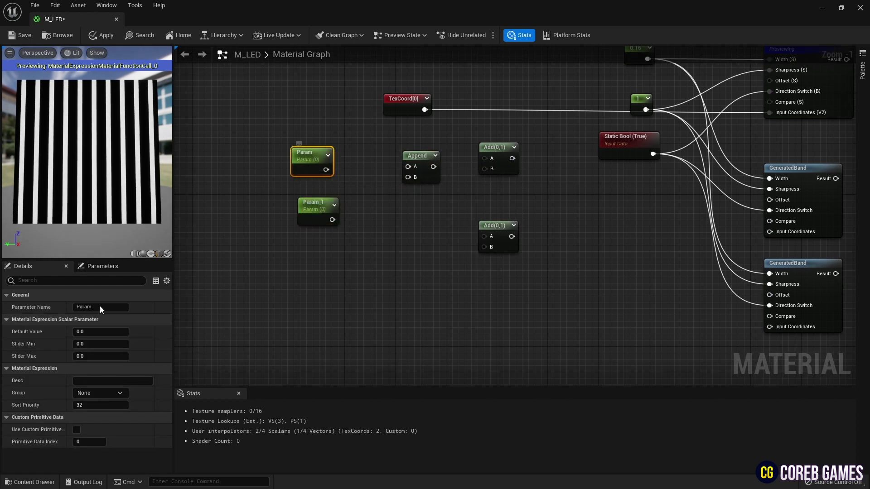
pyautogui.click(72, 306)
pyautogui.write('Ban')
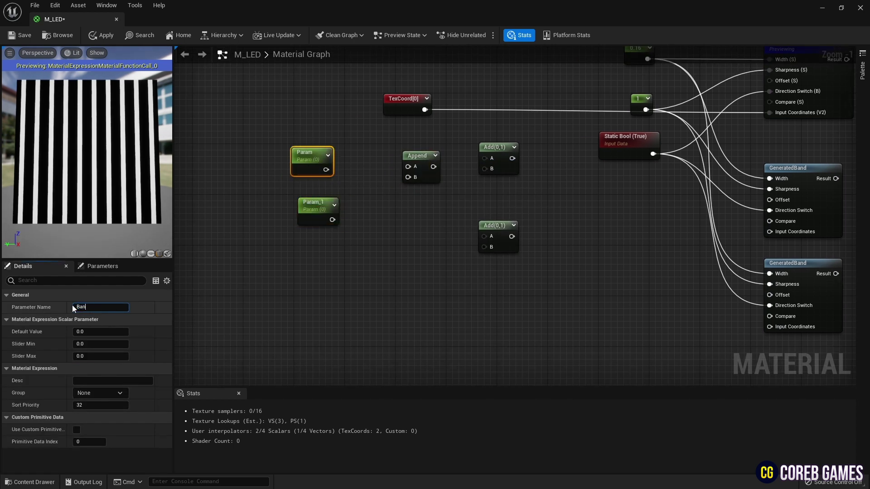
pyautogui.write('d 2 X')
pyautogui.press('Return')
# Rename the lower scalar parameter to Band 2 Y
pyautogui.click(313, 203)
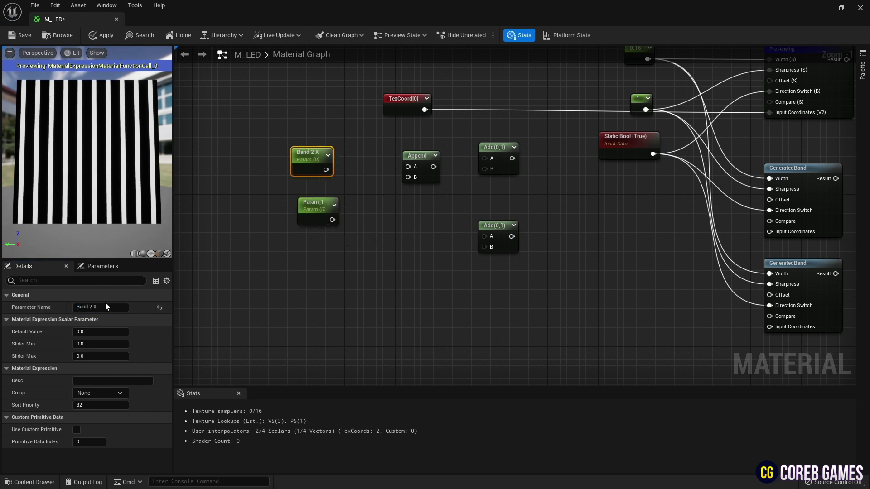
pyautogui.click(324, 213)
pyautogui.moveTo(105, 307); pyautogui.dragTo(19, 302)
pyautogui.write('Band 2 Y')
pyautogui.press('Return')
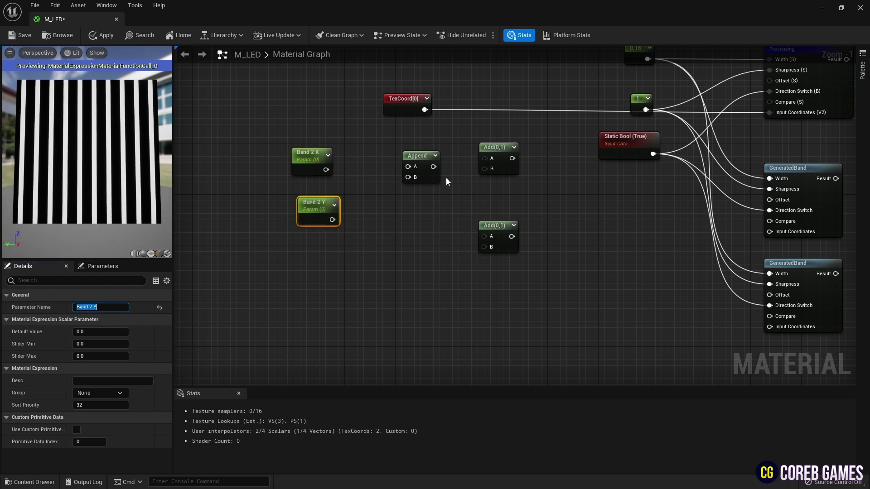
# Set Band 2 X's default value to 0.33 and combine Band 2 X and Band 2 Y in the Append node
pyautogui.moveTo(311, 156); pyautogui.dragTo(407, 166)
pyautogui.click(101, 334)
pyautogui.moveTo(332, 219); pyautogui.dragTo(492, 144)
# Feed TexCoord into the upper Add node alongside the Append result, and tidy the Band 2 parameter and Append nodes
pyautogui.moveTo(424, 110); pyautogui.dragTo(485, 154)
pyautogui.moveTo(461, 210); pyautogui.dragTo(297, 145)
pyautogui.moveTo(403, 163); pyautogui.dragTo(423, 163)
pyautogui.click(430, 201)
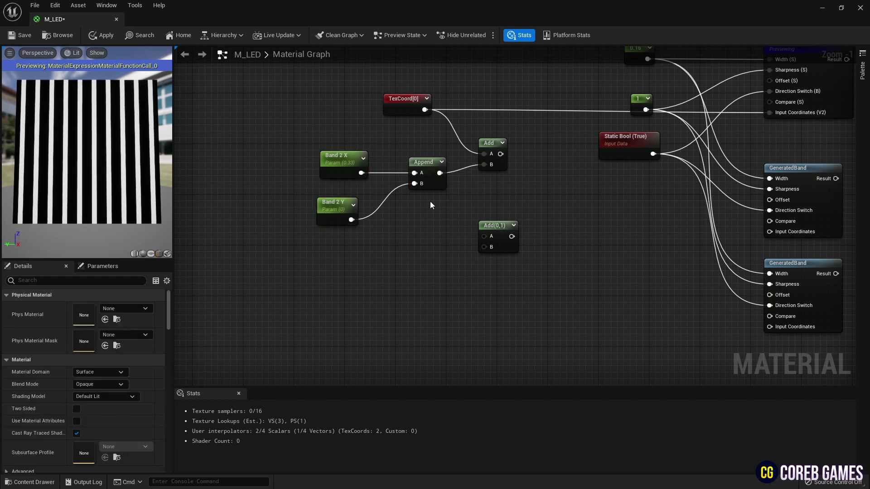
# Duplicate the Band 2 X, Band 2 Y and Append nodes and place the copies below the originals
pyautogui.moveTo(365, 240); pyautogui.dragTo(336, 254)
pyautogui.hotkey('ctrl', 'c')
pyautogui.hotkey('ctrl', 'v')
pyautogui.moveTo(414, 262); pyautogui.dragTo(420, 267)
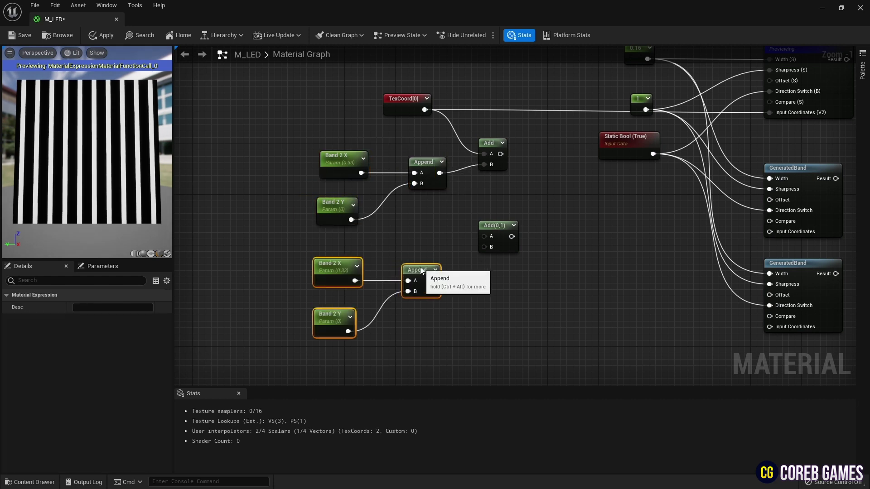
# Rename the duplicated Band 2 X and Band 2 Y parameters to Band 3 X and Band 3 Y
pyautogui.click(336, 266)
pyautogui.press('Left')
pyautogui.press('Left')
pyautogui.press('BackSpace')
pyautogui.write('3')
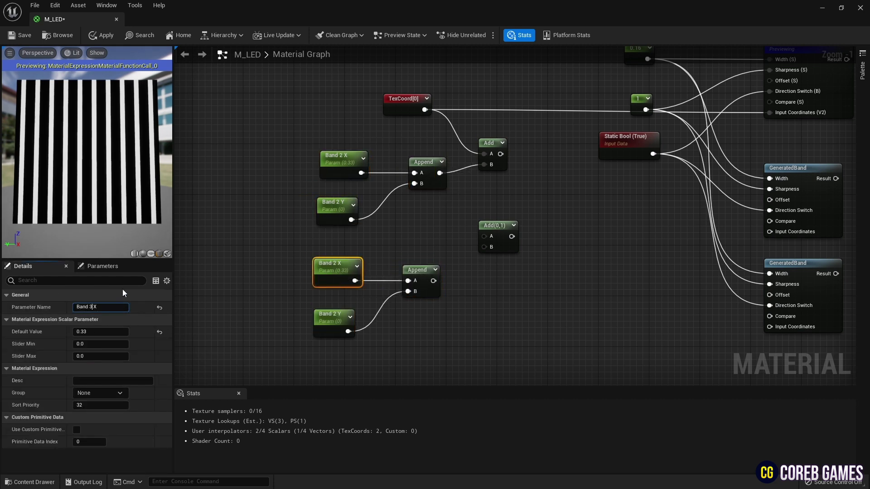
pyautogui.press('Return')
pyautogui.click(322, 316)
pyautogui.click(103, 308)
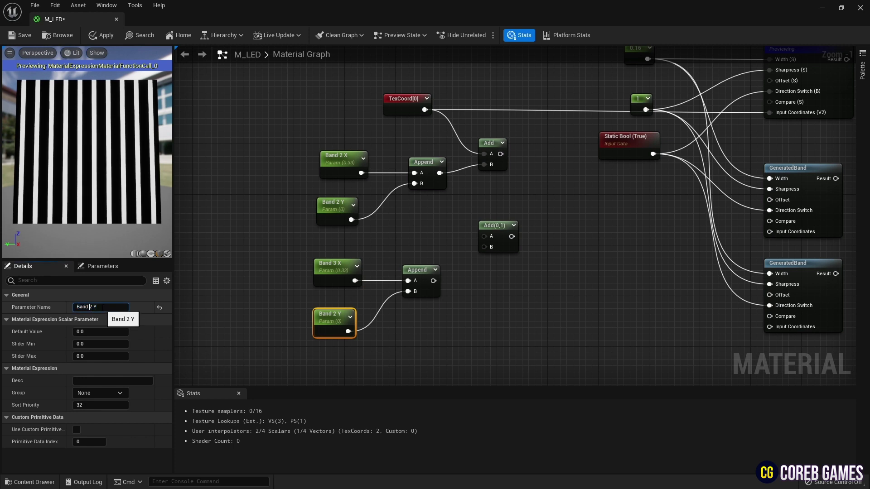
# Set Band 3 X's default value to 0.66 and feed its Append result and TexCoord into the lower Add node
pyautogui.click(334, 267)
pyautogui.click(97, 332)
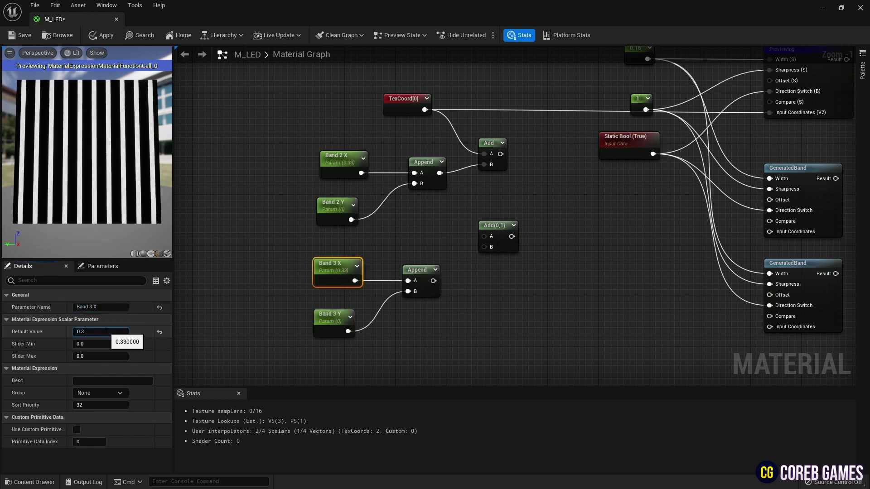
pyautogui.moveTo(434, 281); pyautogui.dragTo(484, 247)
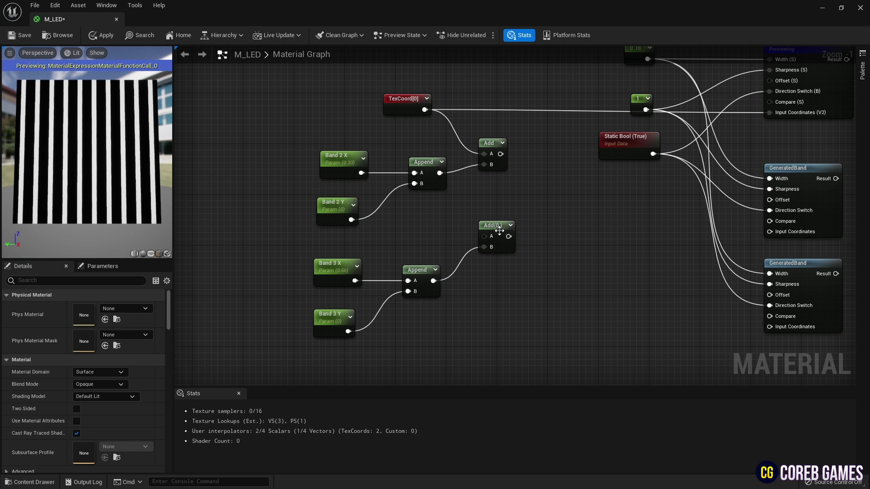
pyautogui.click(499, 226)
pyautogui.moveTo(424, 110); pyautogui.dragTo(484, 236)
# Connect the upper and lower Add results to the Input Coordinates of the second and third GeneratedBand nodes
pyautogui.moveTo(561, 230); pyautogui.dragTo(446, 205, button='right')
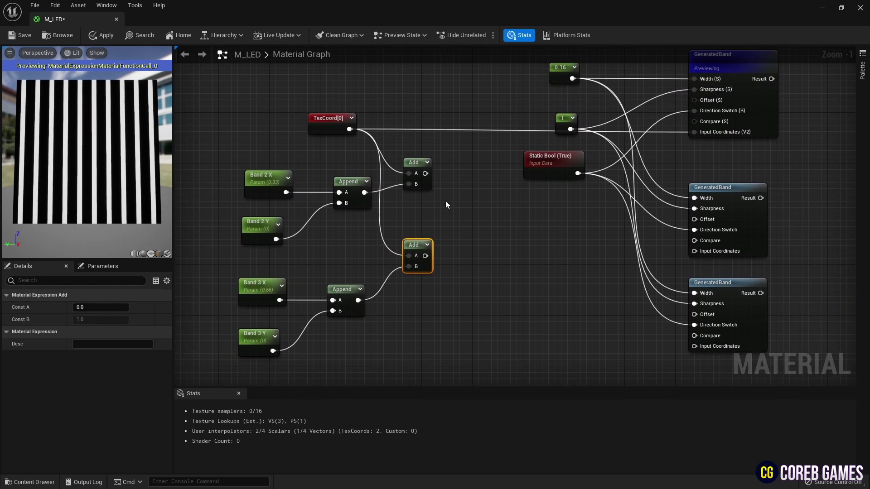
pyautogui.moveTo(425, 174); pyautogui.dragTo(693, 253)
pyautogui.moveTo(426, 255); pyautogui.dragTo(694, 346)
# Preview the second and third GeneratedBand nodes in the viewport and stop previewing
pyautogui.moveTo(594, 240); pyautogui.dragTo(525, 274, button='right')
pyautogui.rightClick(648, 209)
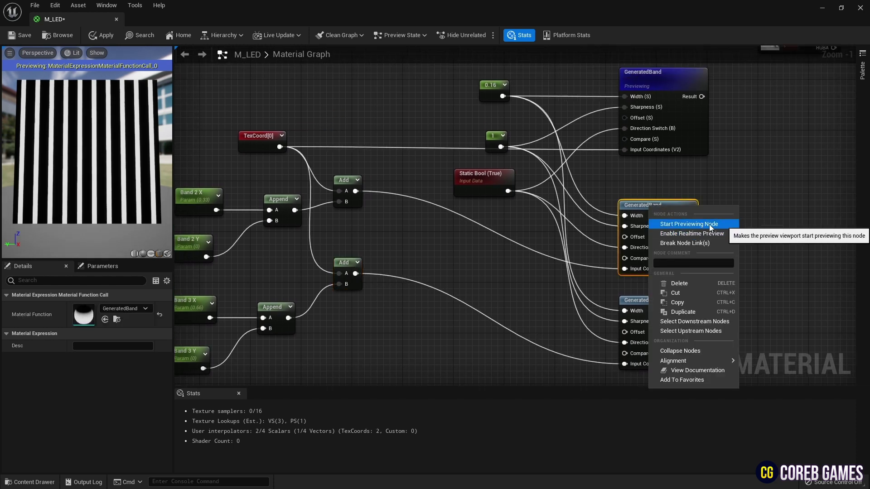
pyautogui.click(708, 224)
pyautogui.rightClick(665, 303)
pyautogui.click(694, 323)
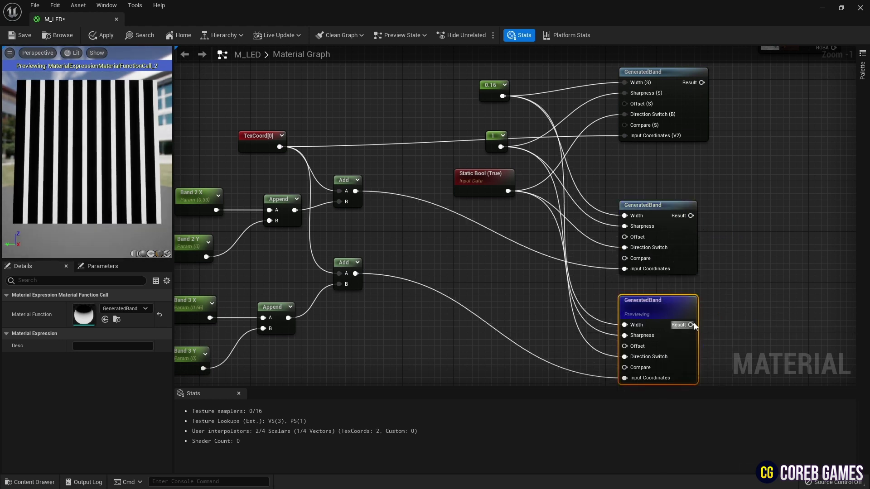
pyautogui.rightClick(665, 300)
pyautogui.click(699, 318)
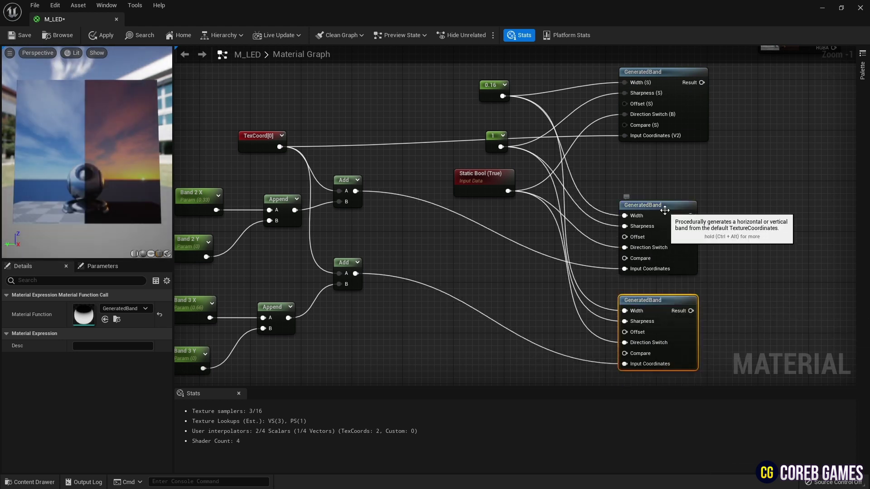
# Space out the GeneratedBand nodes and move them, their shared inputs and the Background texture node farther from the material output
pyautogui.moveTo(665, 208); pyautogui.dragTo(664, 190)
pyautogui.moveTo(717, 172); pyautogui.dragTo(642, 183, button='right')
pyautogui.scroll(-2, 596, 226)
pyautogui.moveTo(621, 105); pyautogui.dragTo(449, 397)
pyautogui.moveTo(490, 235); pyautogui.dragTo(475, 278, button='right')
pyautogui.moveTo(568, 154); pyautogui.dragTo(511, 161)
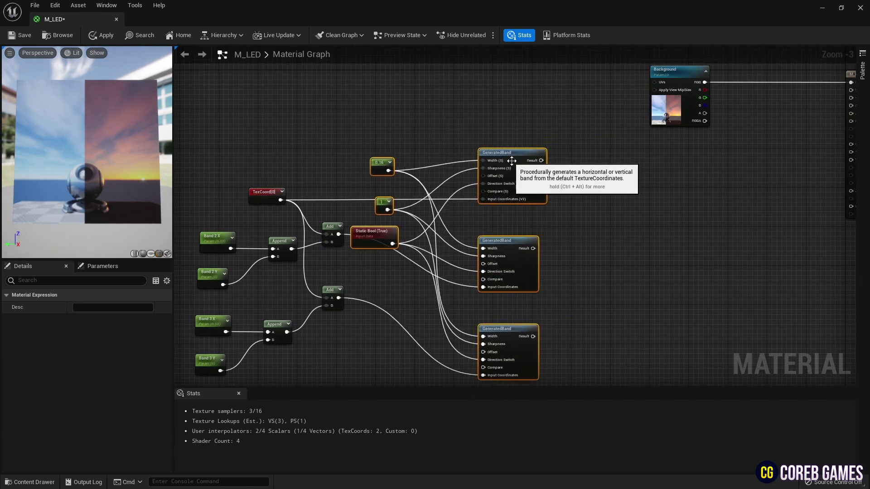
pyautogui.click(584, 159)
pyautogui.moveTo(585, 159); pyautogui.dragTo(488, 238, button='right')
pyautogui.moveTo(572, 148); pyautogui.dragTo(395, 151)
# Add a scalar parameter named Band Bright above the Background node with a default value of 0.1
pyautogui.moveTo(468, 64); pyautogui.dragTo(429, 154, button='right')
pyautogui.click(380, 130)
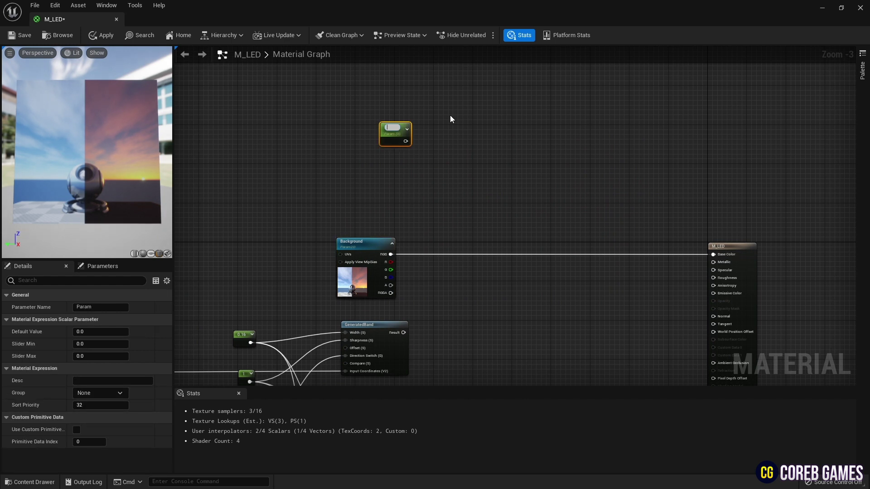
pyautogui.write('Band Bright')
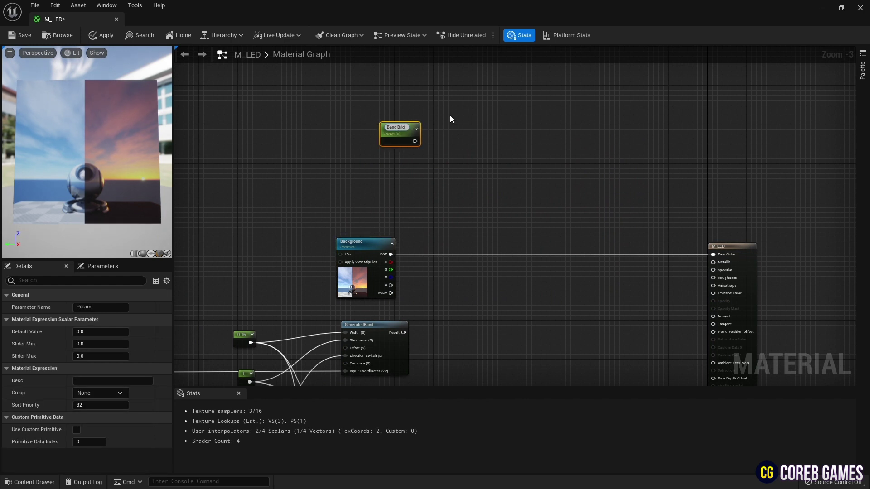
pyautogui.press('Return')
pyautogui.click(101, 331)
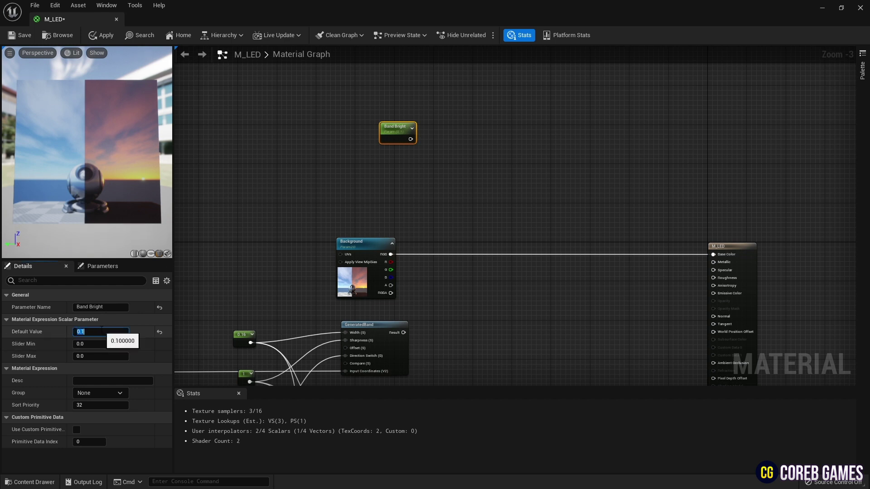
# Place three Lerp nodes in a column between the GeneratedBand nodes and the material output
pyautogui.scroll(3, 423, 121)
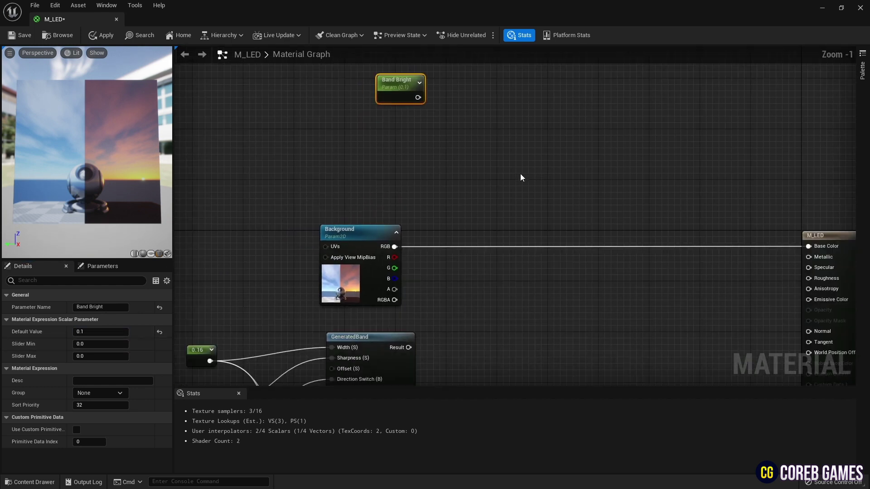
pyautogui.moveTo(536, 196); pyautogui.dragTo(491, 128, button='right')
pyautogui.click(495, 218)
pyautogui.press('l')
pyautogui.click(484, 202)
pyautogui.moveTo(494, 251); pyautogui.dragTo(491, 184, button='right')
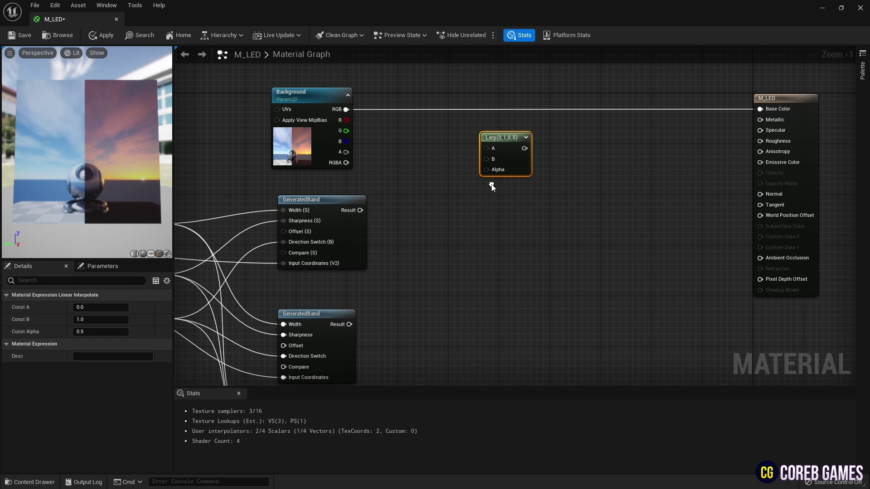
pyautogui.moveTo(482, 220); pyautogui.dragTo(483, 195, button='right')
pyautogui.press('l')
pyautogui.click(483, 194)
pyautogui.moveTo(483, 273); pyautogui.dragTo(475, 244, button='right')
pyautogui.press('l')
pyautogui.click(475, 244)
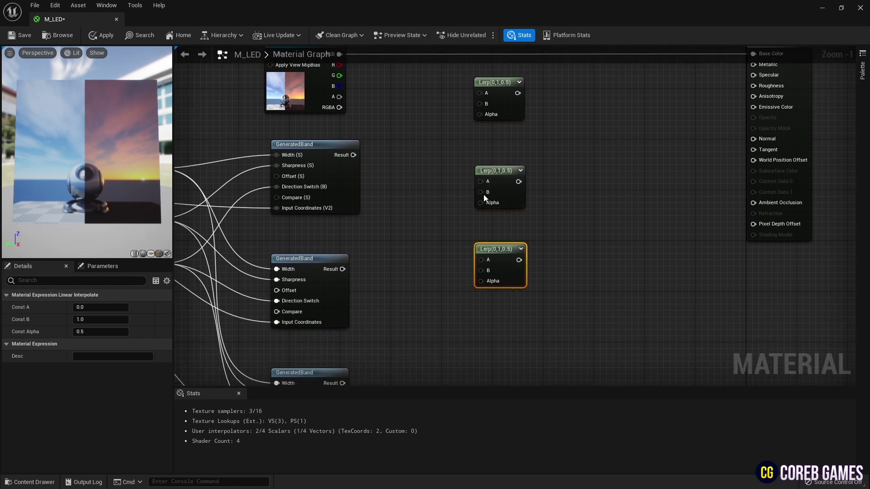
# Place three Constant3Vector nodes in a column between the Background node and the Lerp nodes
pyautogui.moveTo(417, 147); pyautogui.dragTo(419, 252, button='right')
pyautogui.moveTo(408, 65); pyautogui.dragTo(437, 115, button='right')
pyautogui.press('3')
pyautogui.click(427, 87)
pyautogui.click(437, 159)
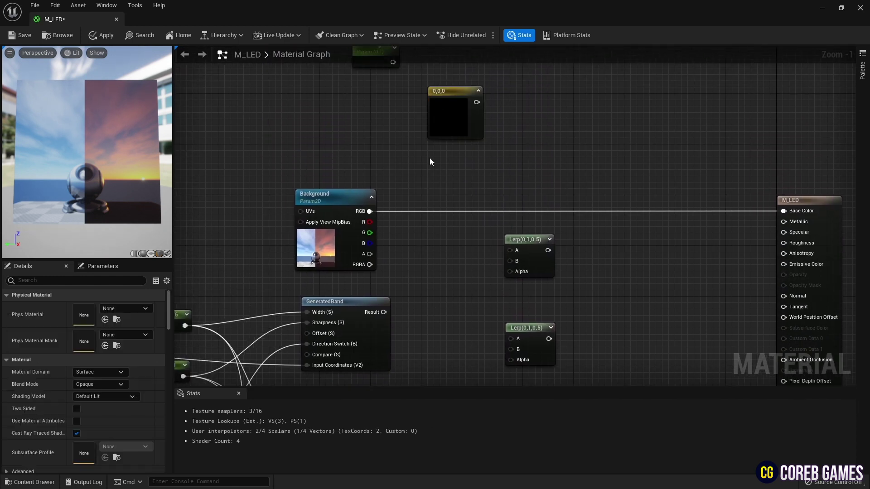
pyautogui.press('3')
pyautogui.click(430, 158)
pyautogui.click(430, 249)
pyautogui.press('3')
pyautogui.click(431, 228)
# Set the three vector constants to red (1,0,0), green (0,1,0) and blue (0,0,1)
pyautogui.click(454, 116)
pyautogui.doubleClick(458, 118)
pyautogui.click(509, 260)
pyautogui.write('1')
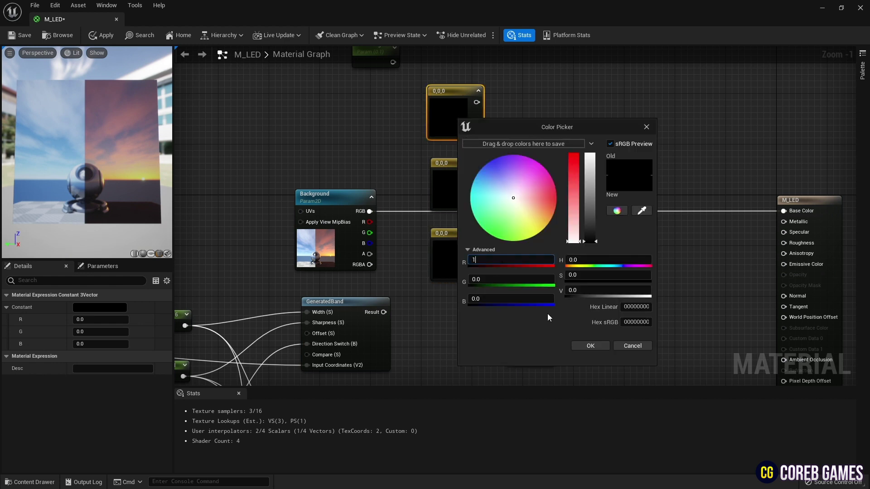
pyautogui.click(591, 346)
pyautogui.doubleClick(461, 197)
pyautogui.moveTo(512, 353); pyautogui.dragTo(559, 356)
pyautogui.click(594, 423)
pyautogui.doubleClick(467, 235)
pyautogui.moveTo(450, 343); pyautogui.dragTo(472, 312, button='right')
pyautogui.click(601, 465)
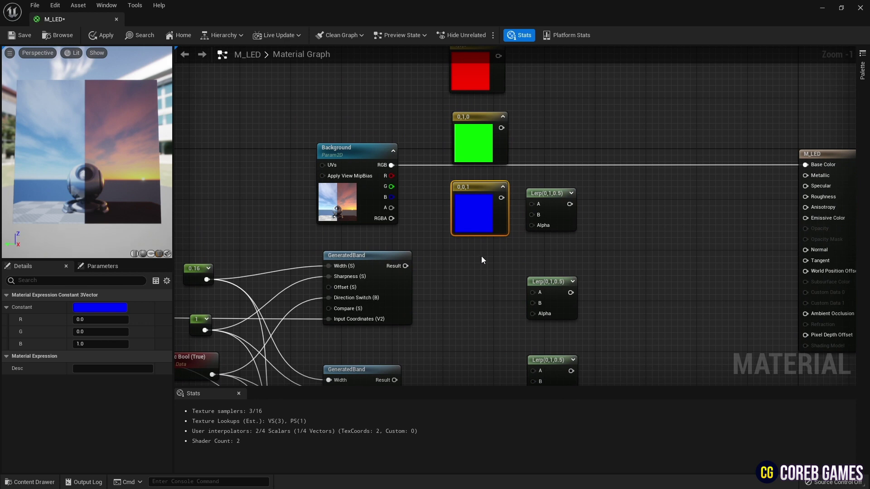
# Add three Multiply nodes and multiply the red, green and blue constants by Band Bright
pyautogui.scroll(-1, 481, 257)
pyautogui.moveTo(516, 158); pyautogui.dragTo(485, 245, button='right')
pyautogui.click(502, 136)
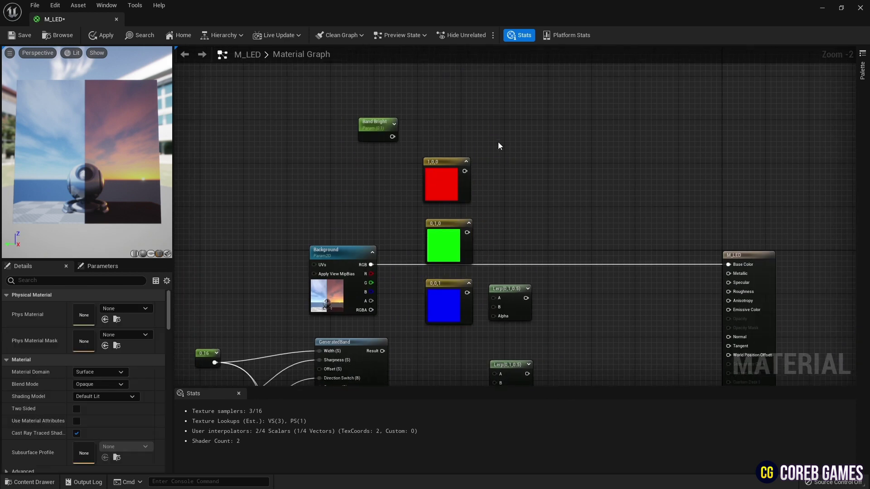
pyautogui.click(503, 130)
pyautogui.click(510, 202)
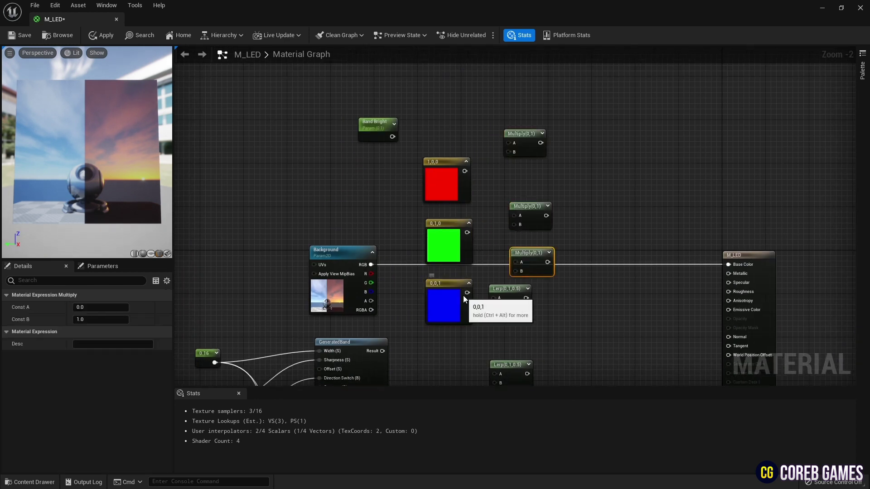
pyautogui.moveTo(467, 292); pyautogui.dragTo(516, 270)
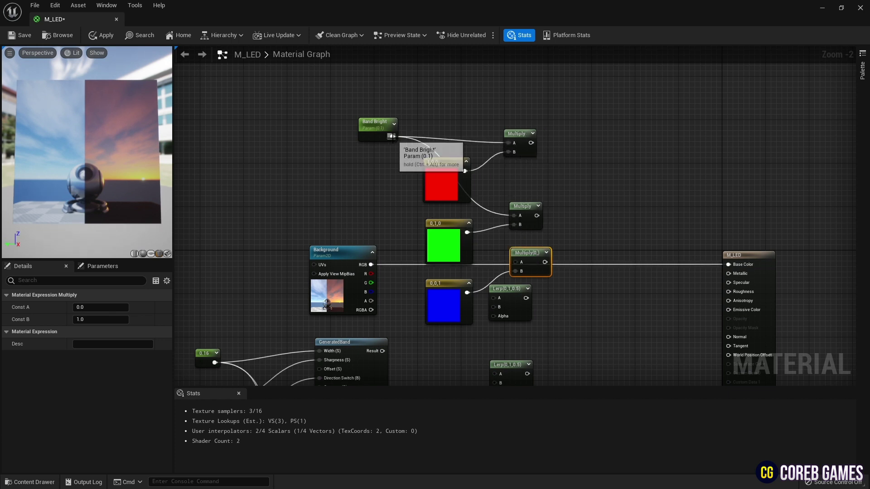
pyautogui.moveTo(392, 137); pyautogui.dragTo(516, 263)
# Nudge the first Lerp node clear and connect each GeneratedBand result to the Alpha input of its matching Lerp node
pyautogui.moveTo(561, 303); pyautogui.dragTo(537, 265, button='right')
pyautogui.moveTo(528, 90); pyautogui.dragTo(434, 242)
pyautogui.moveTo(486, 253); pyautogui.dragTo(489, 170, button='right')
pyautogui.moveTo(489, 171); pyautogui.dragTo(494, 175)
pyautogui.moveTo(584, 193); pyautogui.dragTo(584, 153, button='right')
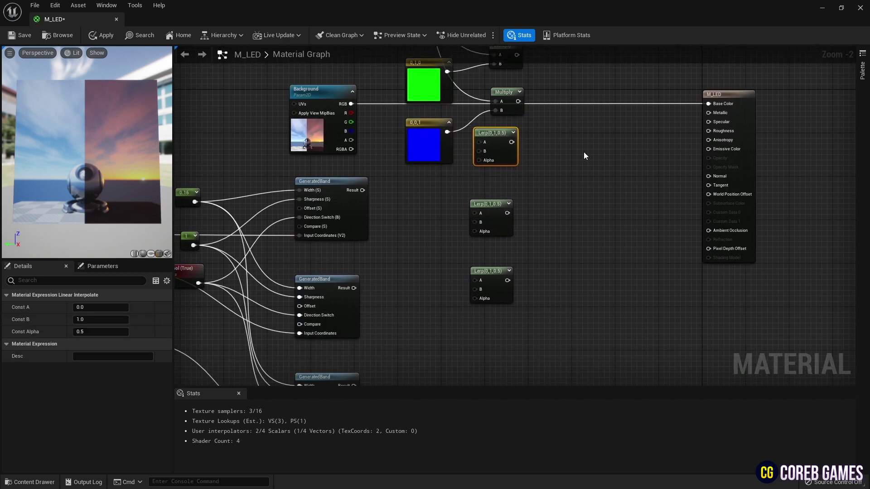
pyautogui.moveTo(362, 190); pyautogui.dragTo(480, 161)
pyautogui.moveTo(354, 289); pyautogui.dragTo(395, 254, button='right')
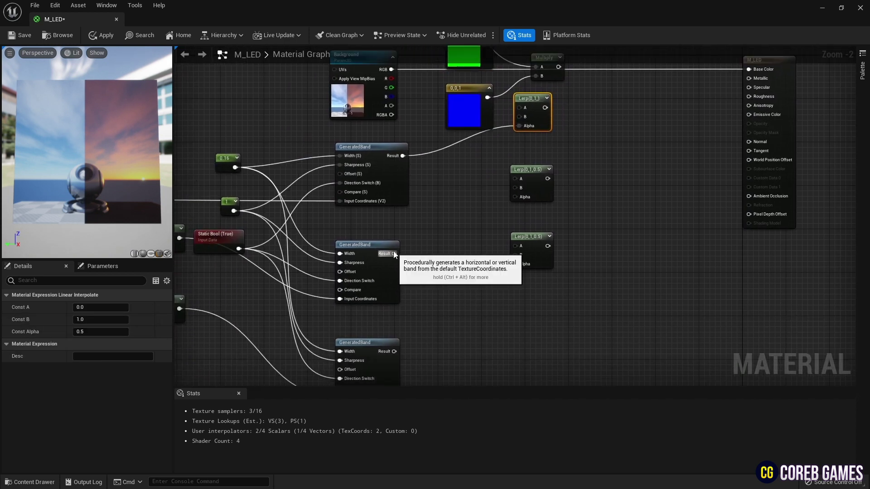
pyautogui.moveTo(395, 253); pyautogui.dragTo(515, 197)
pyautogui.moveTo(512, 213); pyautogui.dragTo(515, 185, button='right')
pyautogui.moveTo(397, 323); pyautogui.dragTo(518, 236)
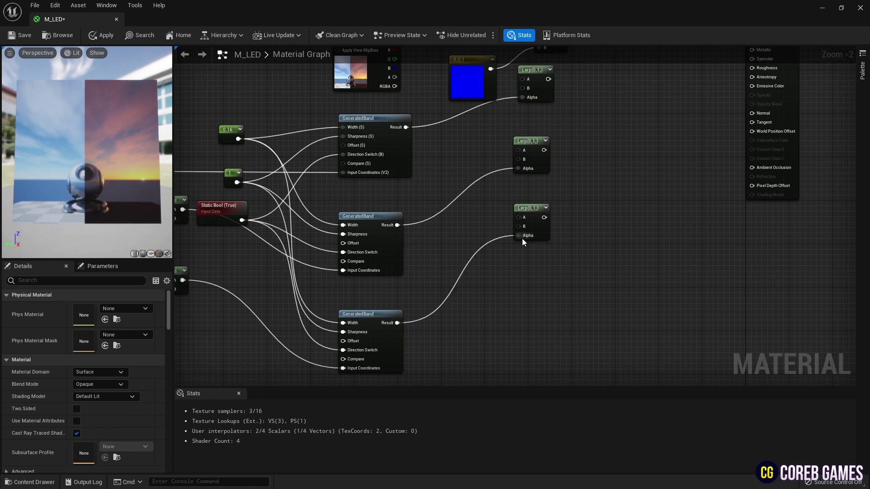
# Move the three Lerp nodes down together, clear of the colour Multiply nodes
pyautogui.moveTo(571, 190); pyautogui.dragTo(535, 266, button='right')
pyautogui.moveTo(569, 158); pyautogui.dragTo(492, 294)
pyautogui.moveTo(502, 166); pyautogui.dragTo(535, 204)
pyautogui.click(519, 145)
pyautogui.moveTo(517, 141); pyautogui.dragTo(535, 219, button='right')
# Connect the Background texture's R, G and B channels to the B inputs of the first, second and third Lerp nodes
pyautogui.scroll(-1, 535, 252)
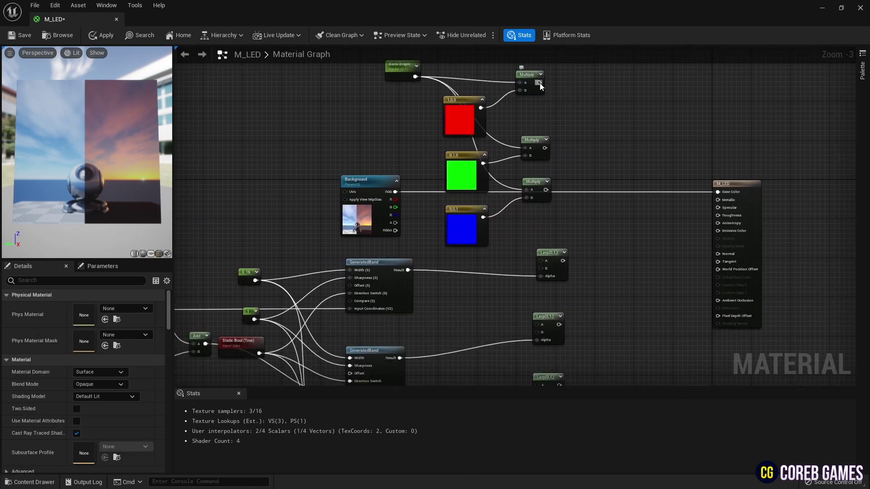
pyautogui.moveTo(539, 83); pyautogui.dragTo(450, 138)
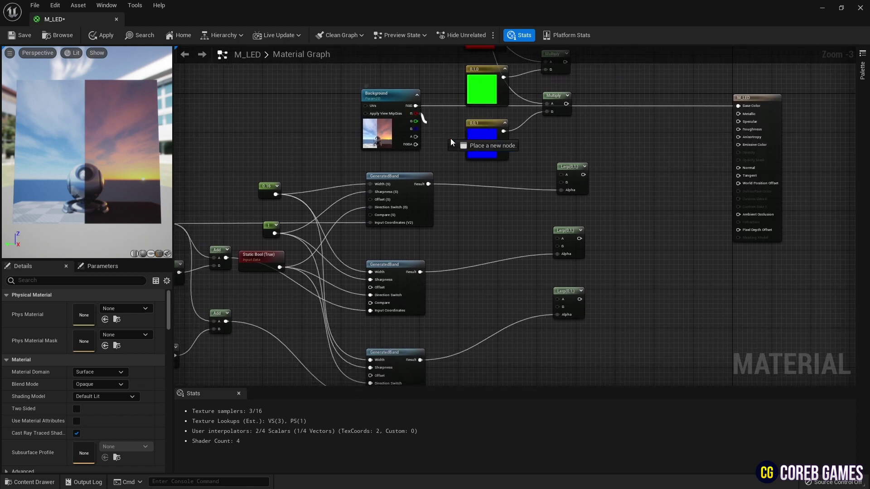
pyautogui.moveTo(562, 182); pyautogui.dragTo(561, 182)
pyautogui.moveTo(415, 121); pyautogui.dragTo(557, 307)
# Preview each of the three Lerp nodes in the viewport and stop previewing
pyautogui.rightClick(569, 178)
pyautogui.click(598, 187)
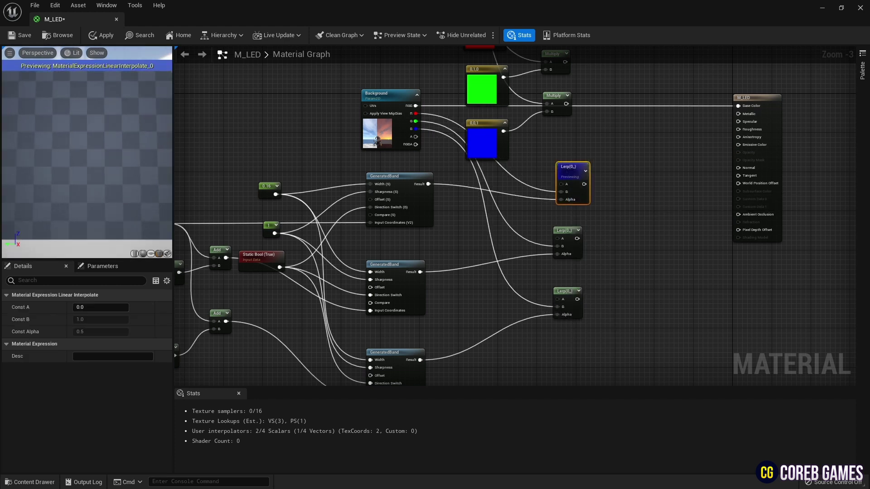
pyautogui.rightClick(569, 237)
pyautogui.click(596, 254)
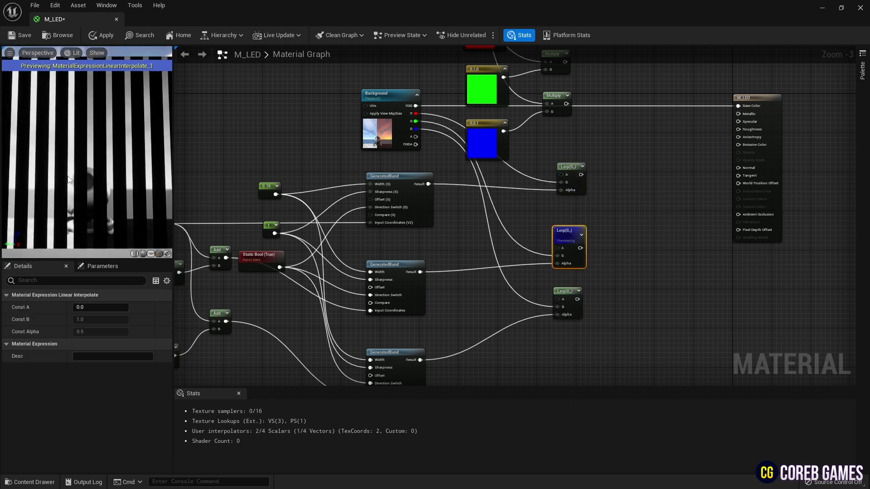
pyautogui.rightClick(575, 294)
pyautogui.click(598, 305)
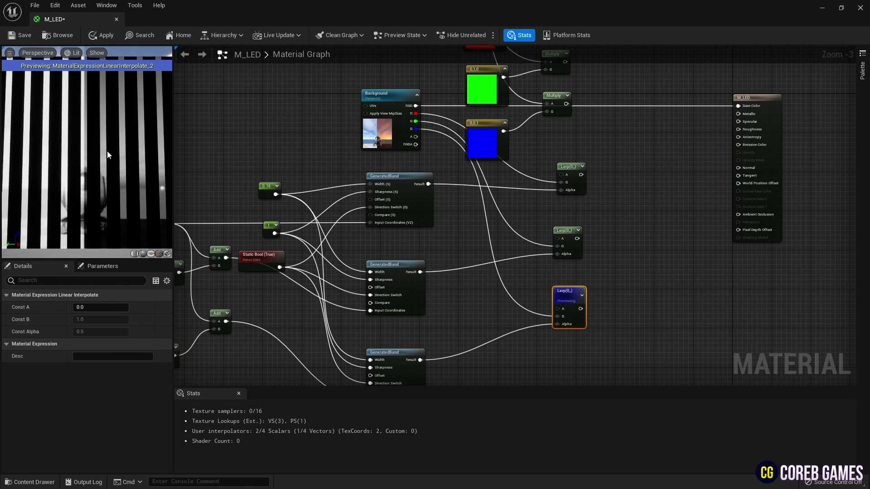
pyautogui.scroll(-5, 48, 184)
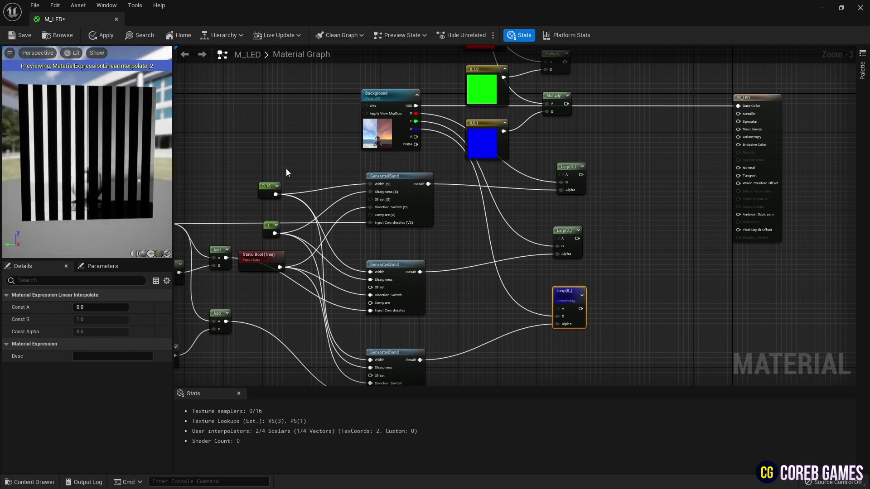
pyautogui.rightClick(561, 299)
pyautogui.click(590, 311)
# Place three more Multiply nodes in a column beside the Lerp nodes
pyautogui.moveTo(595, 155); pyautogui.dragTo(567, 198, button='right')
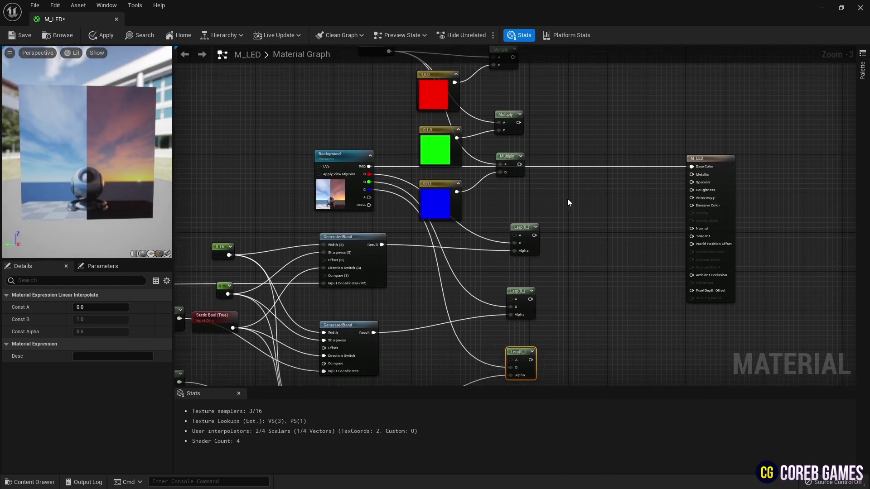
pyautogui.press('m')
pyautogui.click(571, 185)
pyautogui.moveTo(577, 243); pyautogui.dragTo(563, 263, button='right')
pyautogui.click(563, 198)
pyautogui.click(566, 270)
# Multiply each brightness-scaled colour by its matching Lerp result in the three new Multiply nodes
pyautogui.moveTo(507, 65); pyautogui.dragTo(570, 205)
pyautogui.moveTo(528, 244); pyautogui.dragTo(570, 213)
pyautogui.moveTo(512, 130); pyautogui.dragTo(574, 262)
pyautogui.moveTo(524, 307); pyautogui.dragTo(574, 270)
pyautogui.moveTo(569, 254); pyautogui.dragTo(569, 216, button='right')
pyautogui.moveTo(514, 134); pyautogui.dragTo(577, 296)
pyautogui.moveTo(526, 330); pyautogui.dragTo(579, 312)
# Move the M_LED output node farther away and sum the three Multiply results with two chained Add nodes
pyautogui.moveTo(706, 264); pyautogui.dragTo(624, 214, button='right')
pyautogui.moveTo(644, 149); pyautogui.dragTo(731, 149)
pyautogui.moveTo(553, 116); pyautogui.dragTo(538, 147, button='right')
pyautogui.press('a')
pyautogui.click(542, 157)
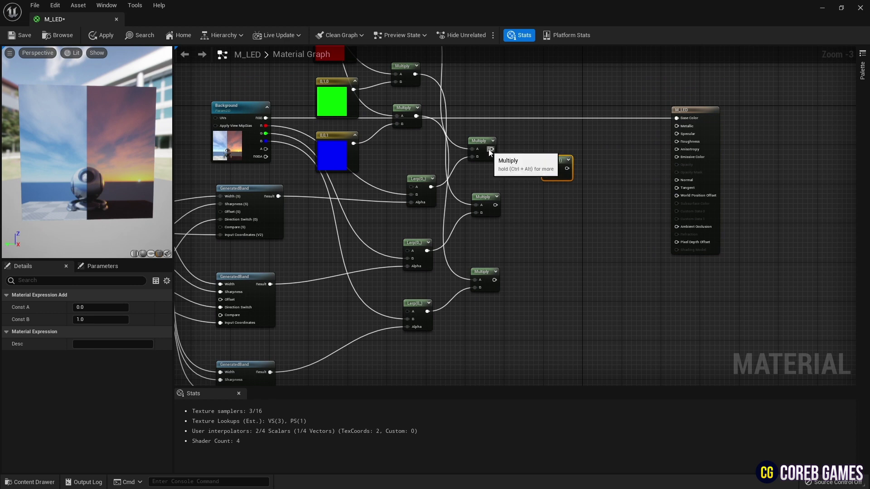
pyautogui.moveTo(491, 149); pyautogui.dragTo(545, 168)
pyautogui.moveTo(495, 205); pyautogui.dragTo(546, 176)
pyautogui.moveTo(546, 162); pyautogui.dragTo(559, 228)
pyautogui.moveTo(494, 280); pyautogui.dragTo(559, 236)
# Preview the final Add node and inspect the coloured stripe pattern in the viewport
pyautogui.moveTo(561, 253); pyautogui.dragTo(530, 233, button='right')
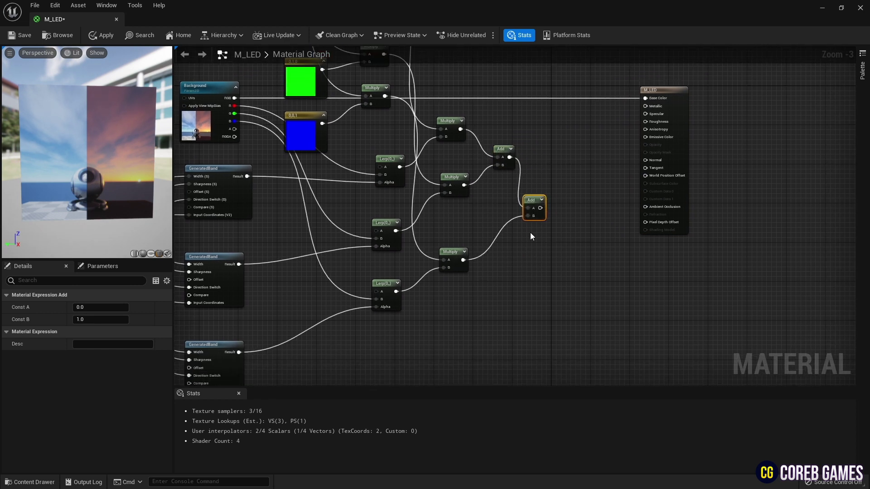
pyautogui.rightClick(536, 204)
pyautogui.click(562, 218)
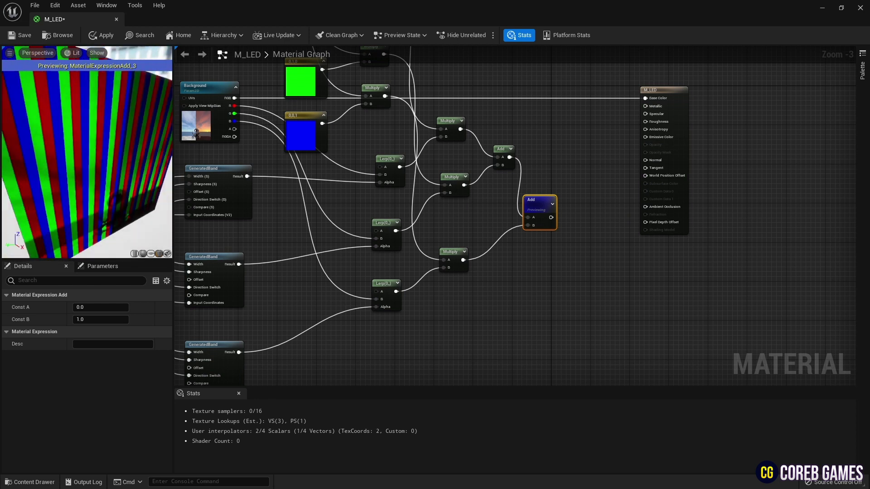
pyautogui.moveTo(137, 161); pyautogui.dragTo(97, 160)
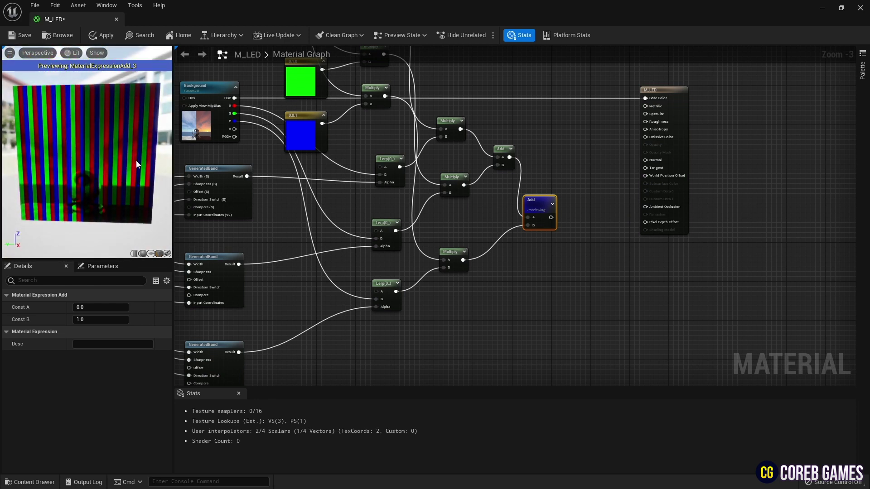
# Add a Multiply node after the final Add node and a scalar parameter named Emissive Amount with default value 0.5
pyautogui.moveTo(541, 206); pyautogui.dragTo(488, 202, button='right')
pyautogui.rightClick(572, 202)
pyautogui.click(591, 215)
pyautogui.click(485, 201)
pyautogui.click(441, 233)
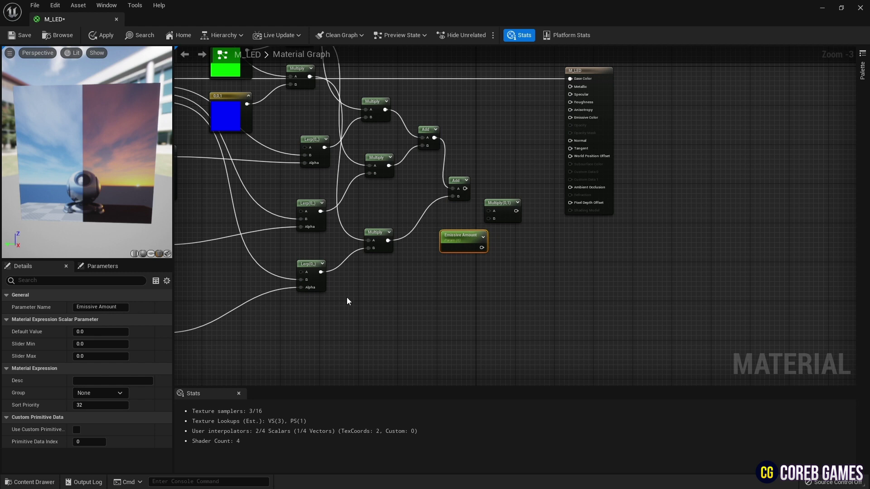
pyautogui.click(110, 335)
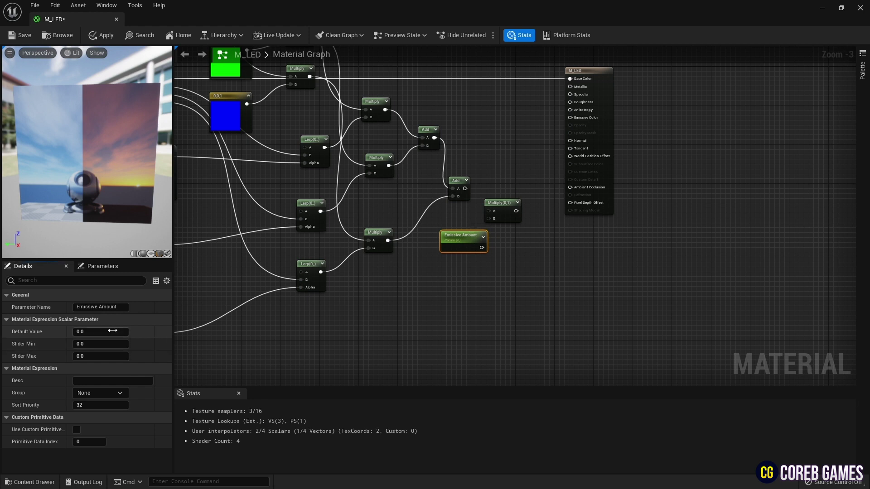
pyautogui.write('0')
# Multiply the final Add result by Emissive Amount and feed it into the Emissive Color of the M_LED output node
pyautogui.moveTo(482, 248); pyautogui.dragTo(488, 219)
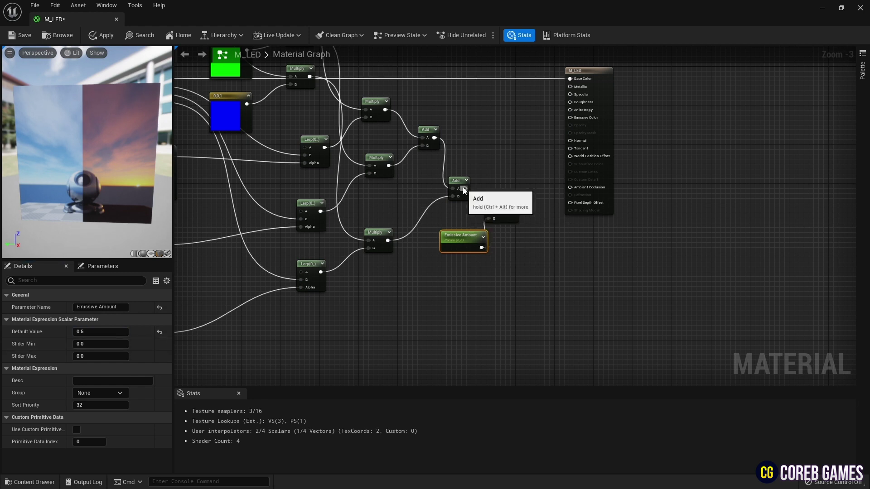
pyautogui.moveTo(465, 188); pyautogui.dragTo(489, 210)
pyautogui.moveTo(605, 178); pyautogui.dragTo(629, 178)
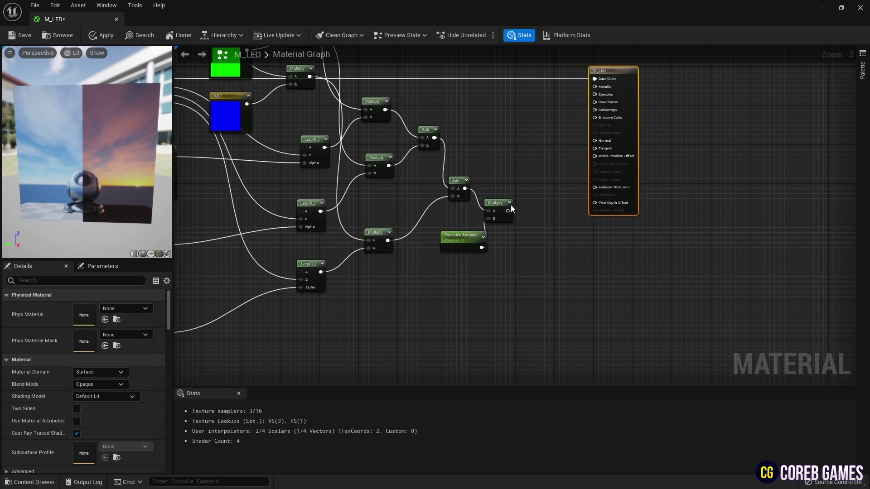
pyautogui.moveTo(508, 211); pyautogui.dragTo(594, 117)
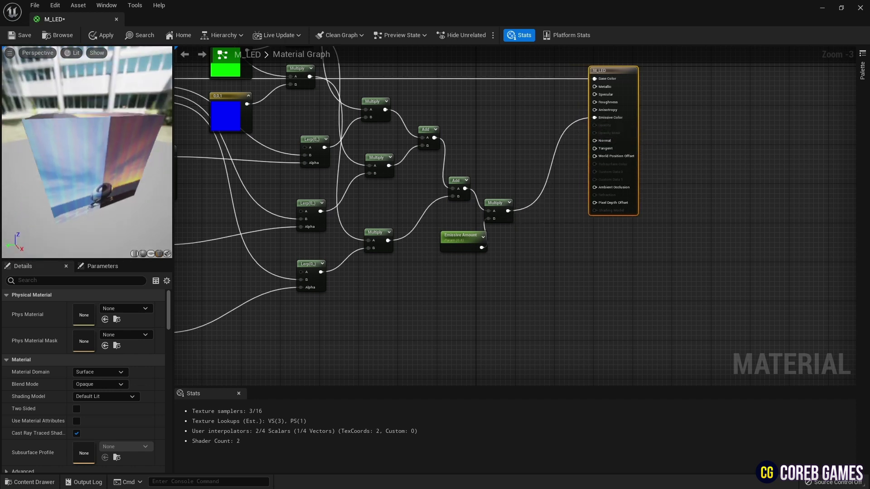
# Place a Time node and two Sine nodes in the empty area below the Lerp nodes
pyautogui.moveTo(508, 324); pyautogui.dragTo(585, 253, button='right')
pyautogui.rightClick(377, 259)
pyautogui.write('time')
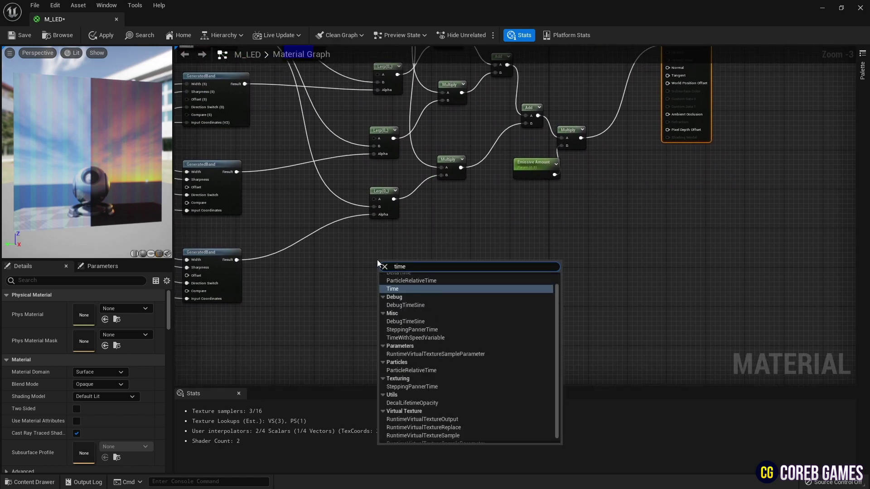
pyautogui.press('Return')
pyautogui.scroll(3, 410, 227)
pyautogui.rightClick(479, 172)
pyautogui.write('sine')
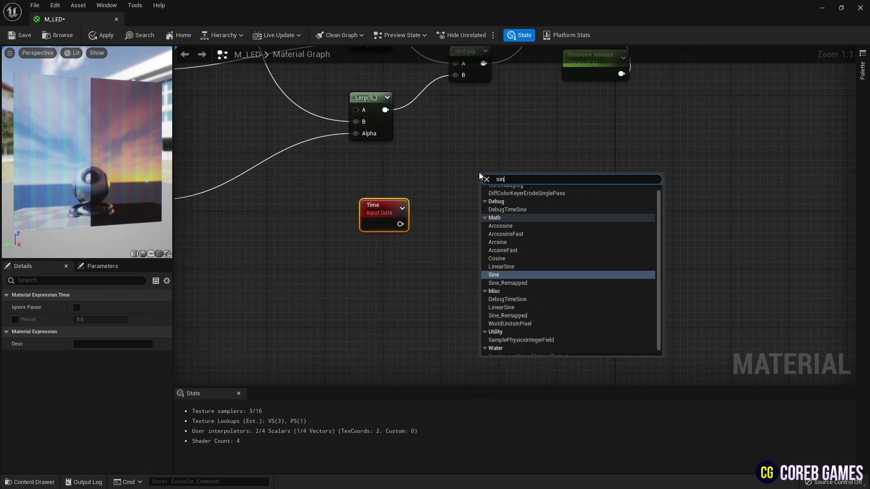
pyautogui.press('Return')
pyautogui.hotkey('ctrl', 'c')
pyautogui.hotkey('ctrl', 'v')
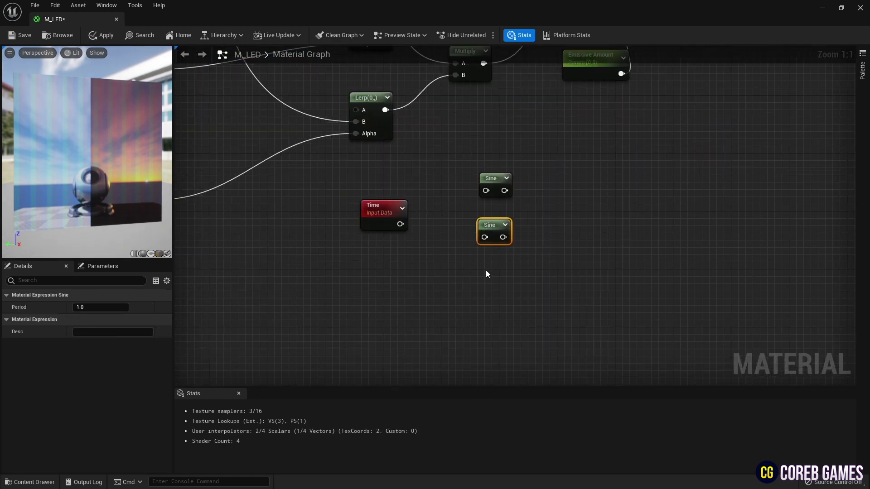
# Add a Cosine node with period 4.1, connect Time to both Sines and the Cosine, and align the three beside it
pyautogui.rightClick(542, 279)
pyautogui.write('cos')
pyautogui.press('Return')
pyautogui.moveTo(558, 283); pyautogui.dragTo(492, 273)
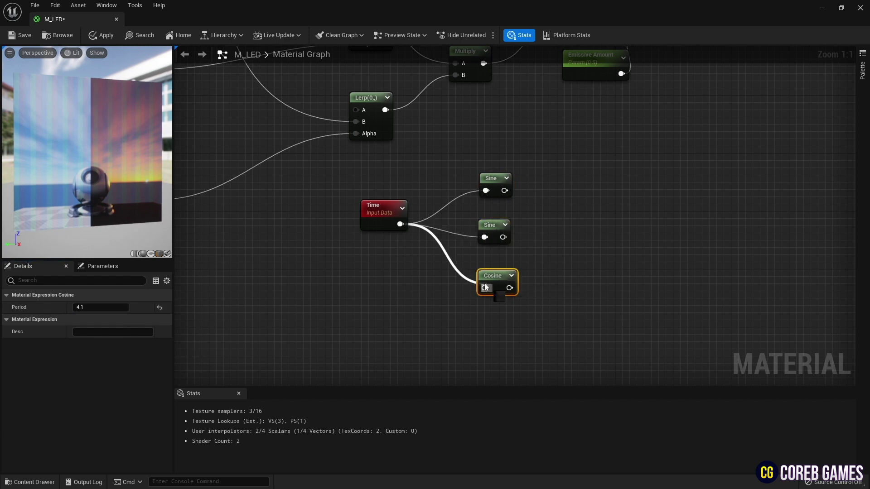
pyautogui.moveTo(413, 312); pyautogui.dragTo(413, 312)
pyautogui.moveTo(485, 190); pyautogui.dragTo(476, 178)
pyautogui.moveTo(474, 167); pyautogui.dragTo(521, 301)
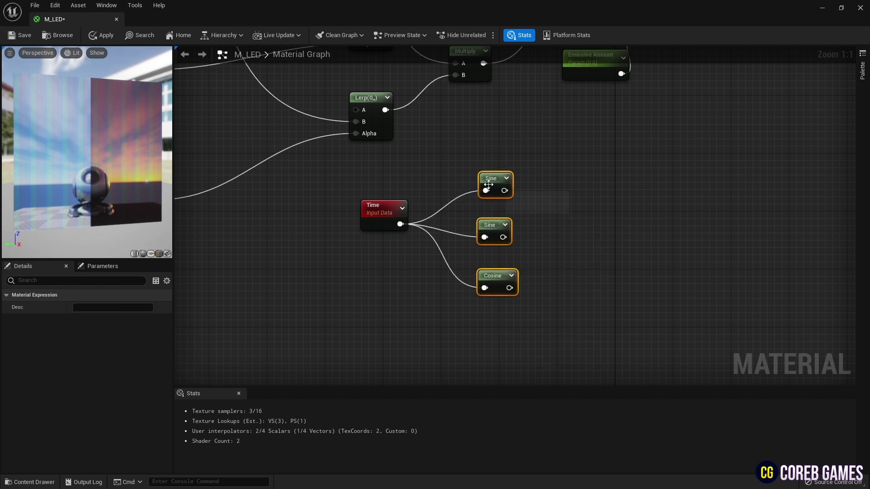
pyautogui.moveTo(487, 183); pyautogui.dragTo(457, 179)
# Offset the first Sine by 2.5 and the Cosine by 1 with Add nodes, and sum all three waves with two more Adds
pyautogui.click(548, 170)
pyautogui.click(548, 173)
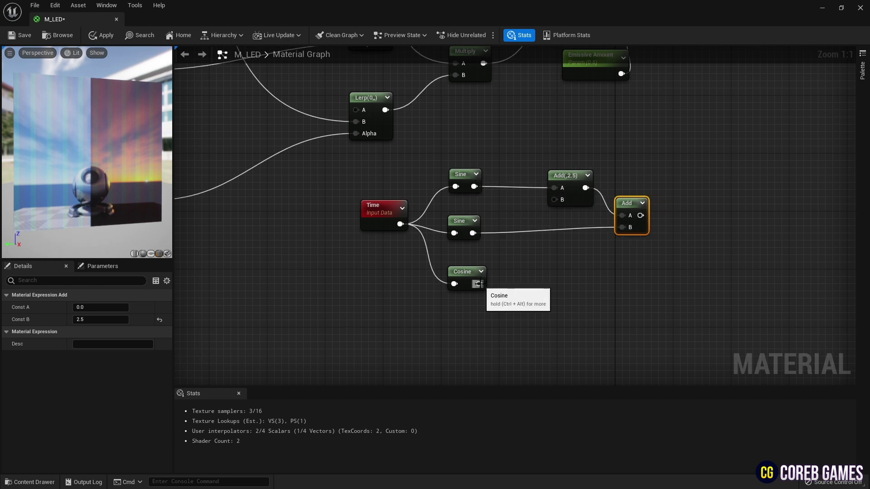
pyautogui.click(553, 267)
pyautogui.click(500, 304)
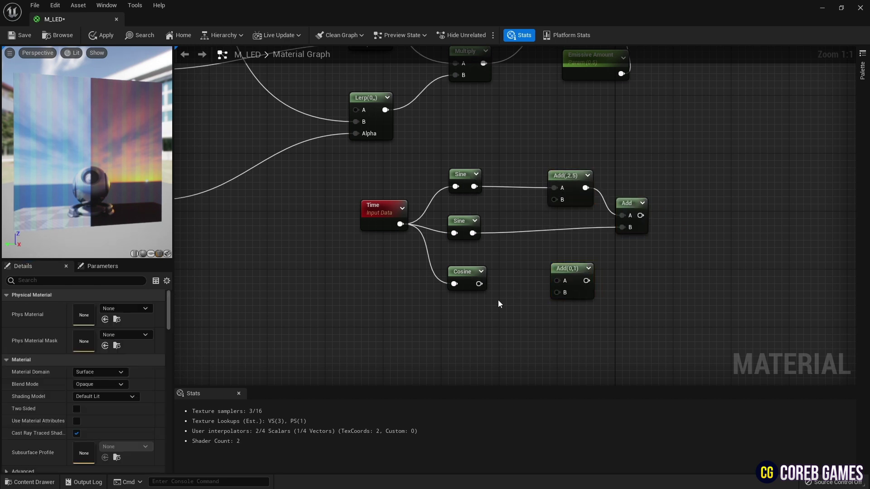
pyautogui.moveTo(560, 280); pyautogui.dragTo(560, 281)
pyautogui.moveTo(567, 269); pyautogui.dragTo(560, 276)
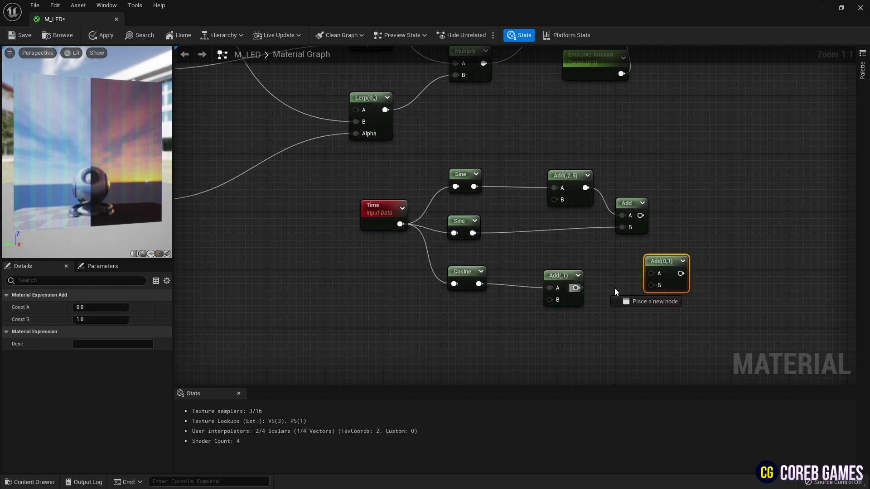
pyautogui.moveTo(655, 276); pyautogui.dragTo(653, 276)
# Multiply the emissive result by the summed waves in a new Multiply node and connect it to Emissive Color
pyautogui.moveTo(697, 224); pyautogui.dragTo(495, 287, button='right')
pyautogui.click(531, 212)
pyautogui.moveTo(471, 378); pyautogui.dragTo(534, 220)
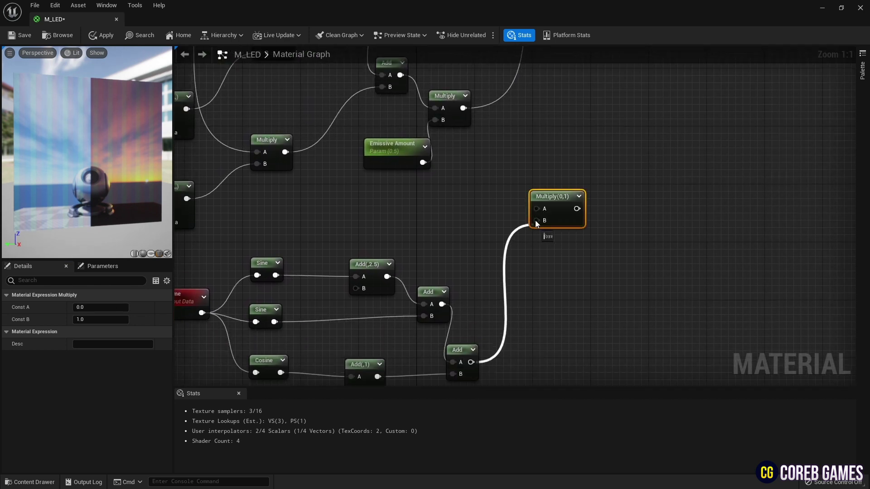
pyautogui.moveTo(464, 115); pyautogui.dragTo(481, 178, button='right')
pyautogui.moveTo(553, 273); pyautogui.dragTo(529, 313, button='right')
pyautogui.moveTo(544, 361); pyautogui.dragTo(571, 124)
pyautogui.scroll(5, 122, 161)
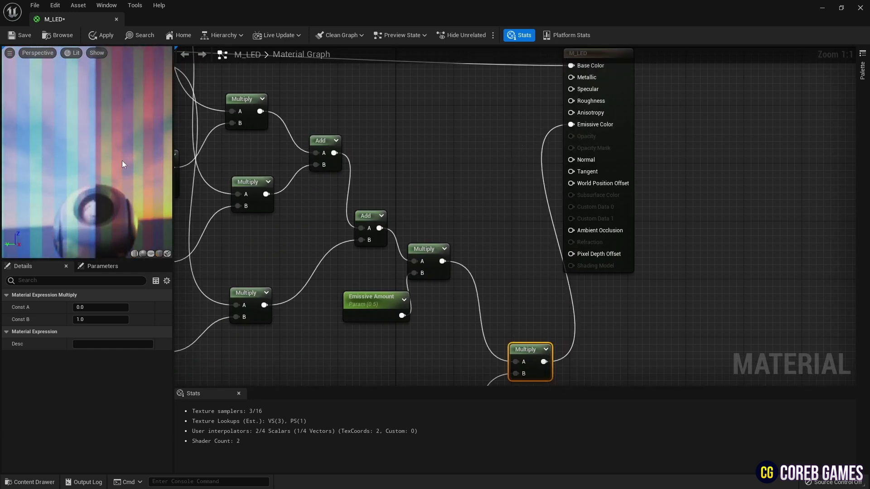
pyautogui.scroll(-5, 122, 161)
# Set the UTiling of the TexCoord node to 100
pyautogui.moveTo(418, 365); pyautogui.dragTo(521, 254, button='right')
pyautogui.scroll(-1, 521, 259)
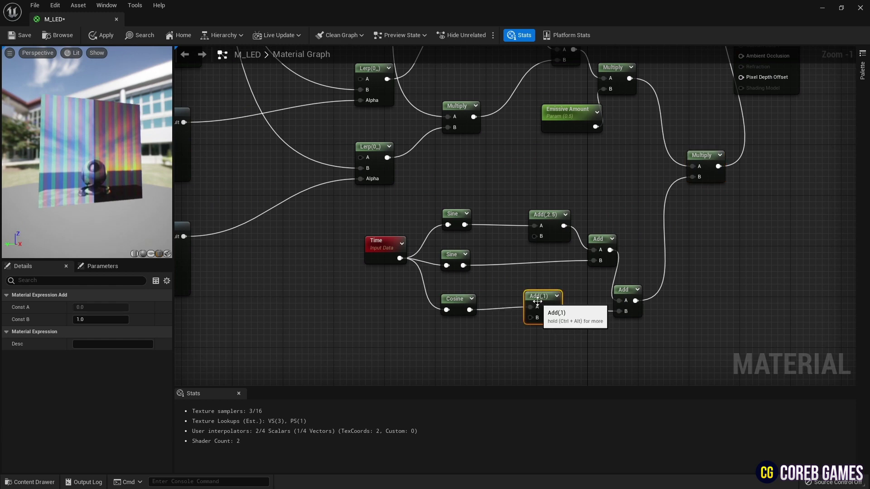
pyautogui.click(456, 300)
pyautogui.moveTo(437, 180); pyautogui.dragTo(520, 246, button='right')
pyautogui.scroll(-3, 520, 246)
pyautogui.moveTo(351, 218); pyautogui.dragTo(498, 245, button='right')
pyautogui.scroll(2, 325, 201)
pyautogui.moveTo(325, 201); pyautogui.dragTo(446, 187, button='right')
pyautogui.click(445, 186)
pyautogui.click(96, 320)
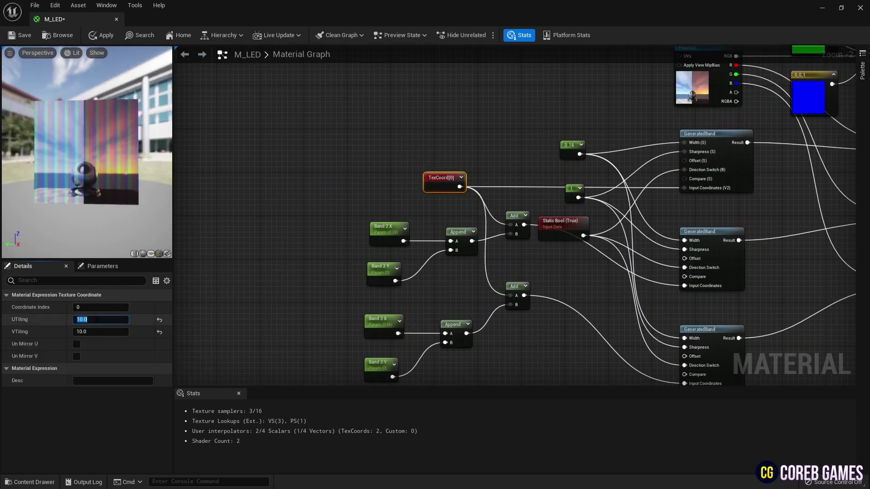
pyautogui.write('100')
pyautogui.press('Return')
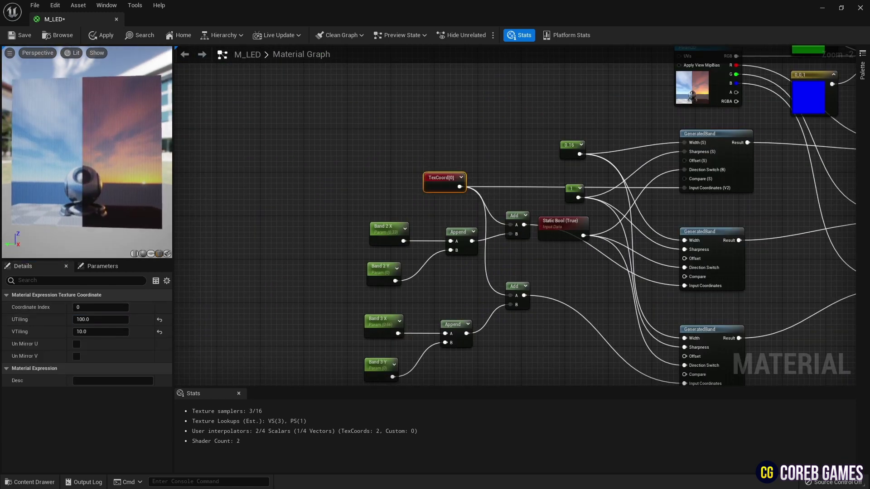
# Save the M_LED material and close its editor
pyautogui.moveTo(91, 154)
pyautogui.mouseDown()
pyautogui.moveTo(118, 157)
pyautogui.moveTo(114, 191)
pyautogui.moveTo(100, 157)
pyautogui.moveTo(86, 152)
pyautogui.mouseUp()
pyautogui.moveTo(86, 152); pyautogui.dragTo(86, 168, button='right')
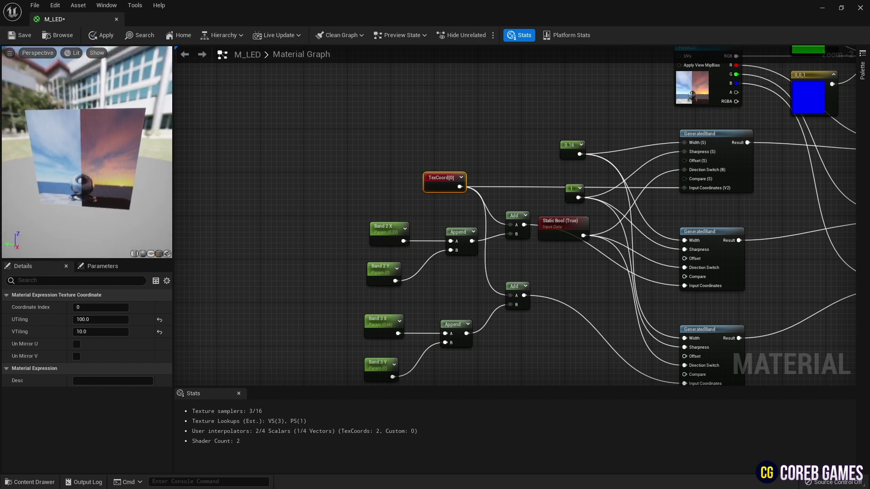
pyautogui.press('Home')
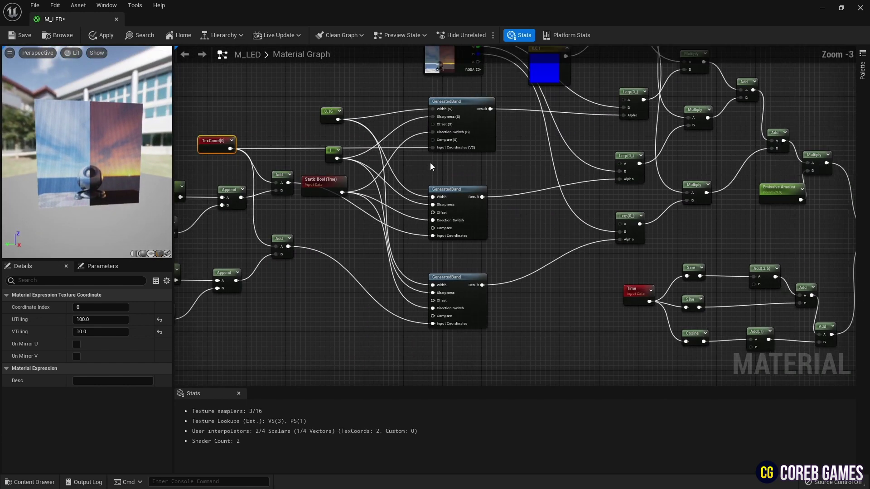
pyautogui.click(23, 36)
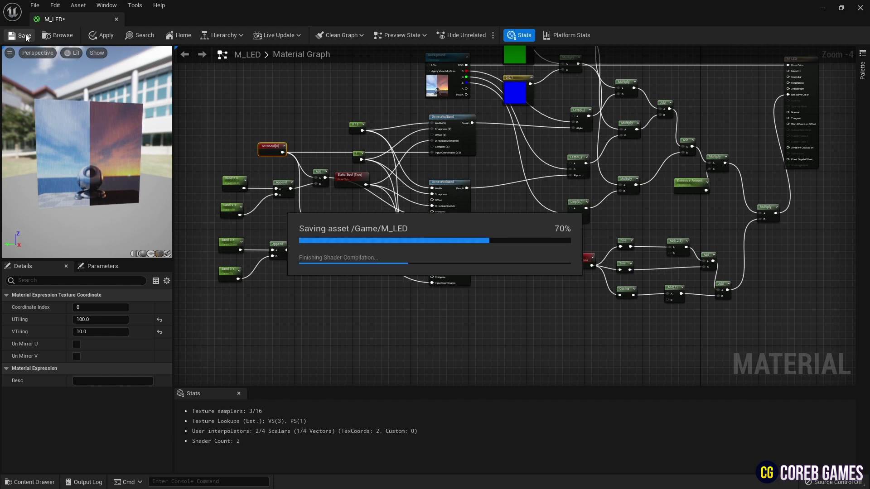
pyautogui.click(117, 19)
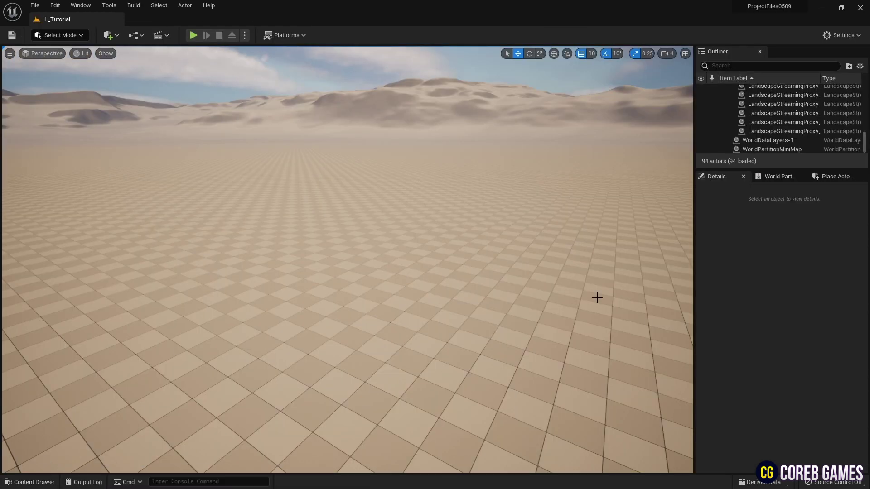
# Place a Cube actor in the L_Tutorial level
pyautogui.click(834, 176)
pyautogui.moveTo(312, 298); pyautogui.dragTo(359, 144)
pyautogui.press('w')
pyautogui.moveTo(358, 144); pyautogui.dragTo(367, 107, button='right')
# Set the cube's scale to 12, 0.5 and 8 in X, Y and Z
pyautogui.click(730, 179)
pyautogui.click(780, 326)
pyautogui.write('12')
pyautogui.press('Tab')
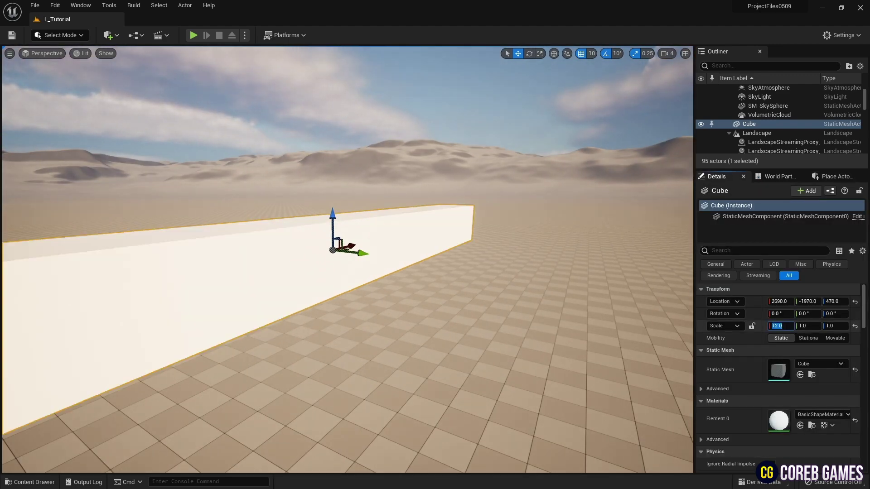
pyautogui.write('0.5')
pyautogui.press('Tab')
pyautogui.write('8')
pyautogui.press('Return')
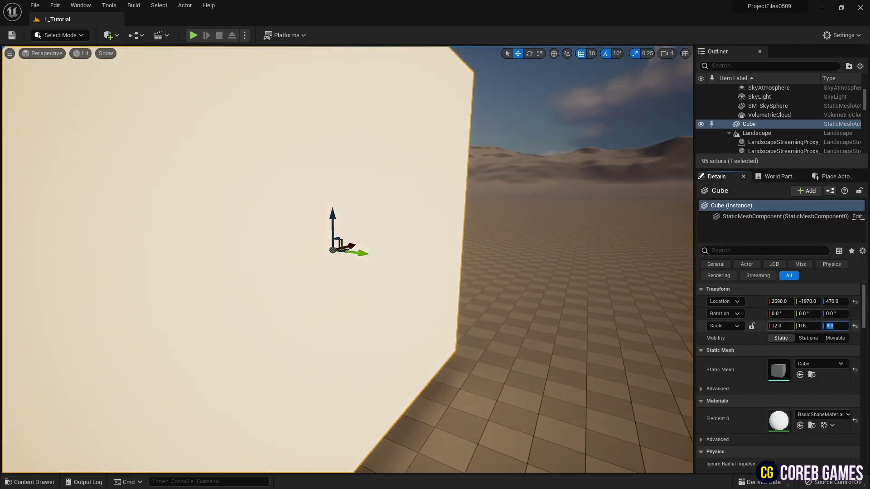
# Apply the M_LED material to the cube and view its large front face
pyautogui.press('s')
pyautogui.moveTo(367, 190); pyautogui.dragTo(507, 195, button='right')
pyautogui.press('a')
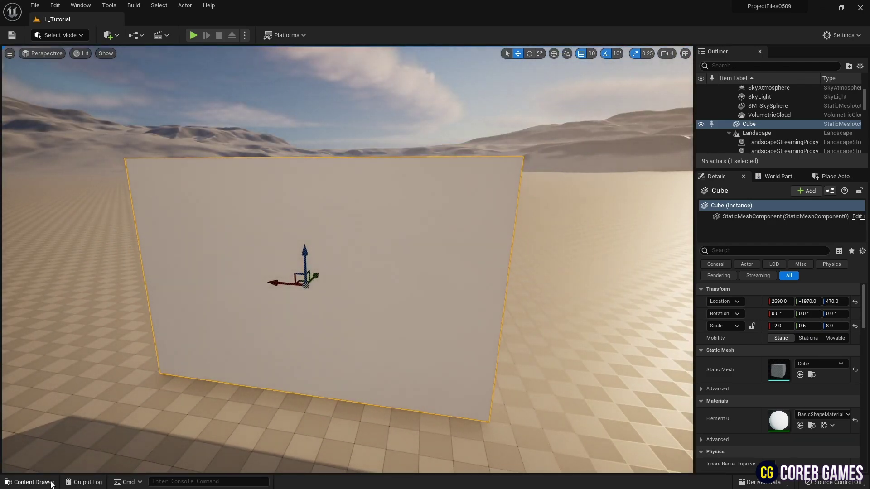
pyautogui.click(31, 482)
pyautogui.moveTo(366, 414); pyautogui.dragTo(438, 278)
pyautogui.press('w')
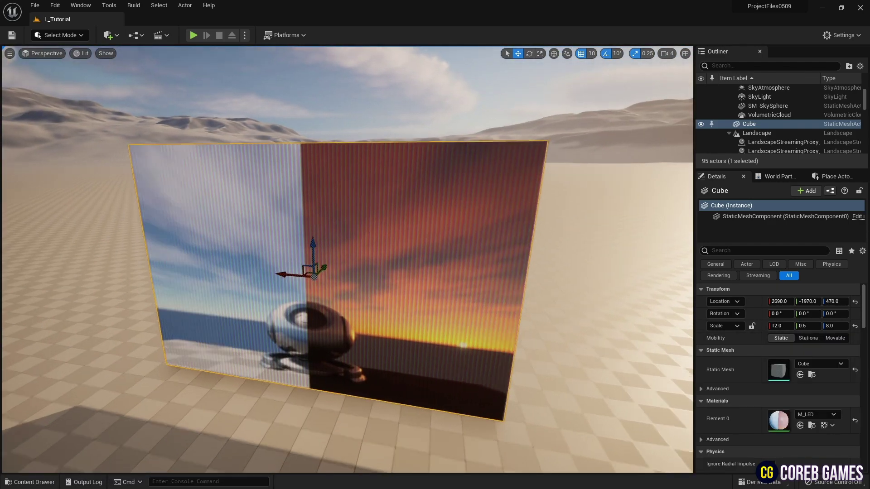